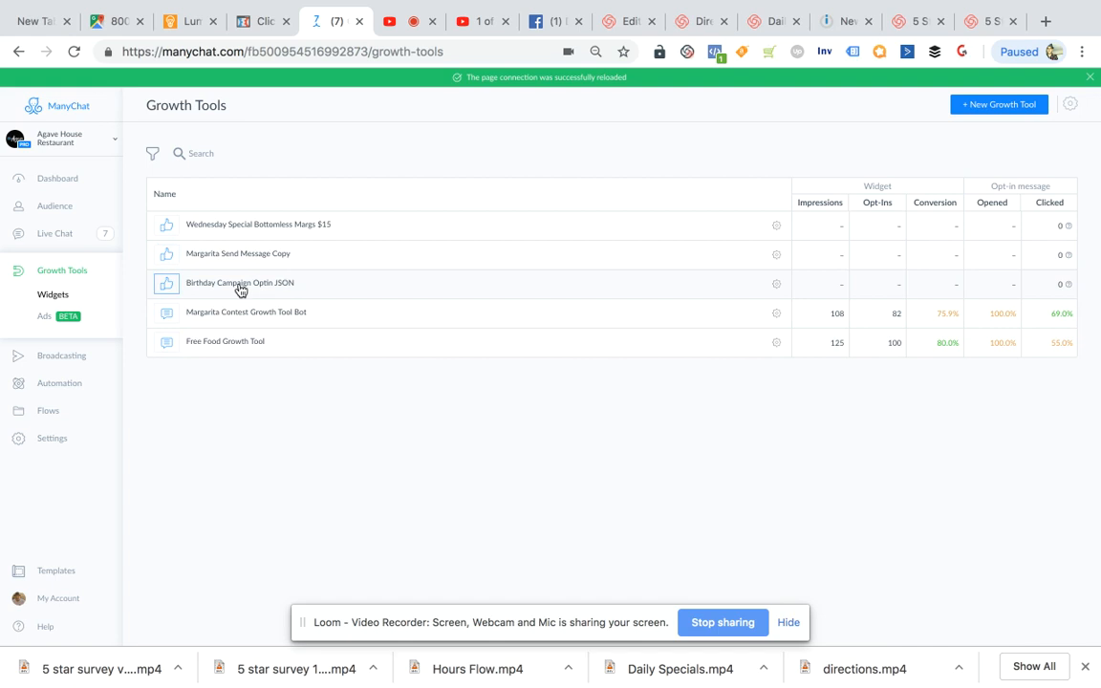
- Open the opt-in message of the Birthday Campaign Optin JSON growth tool and follow it to the Birthday Offer flow
click(276, 286)
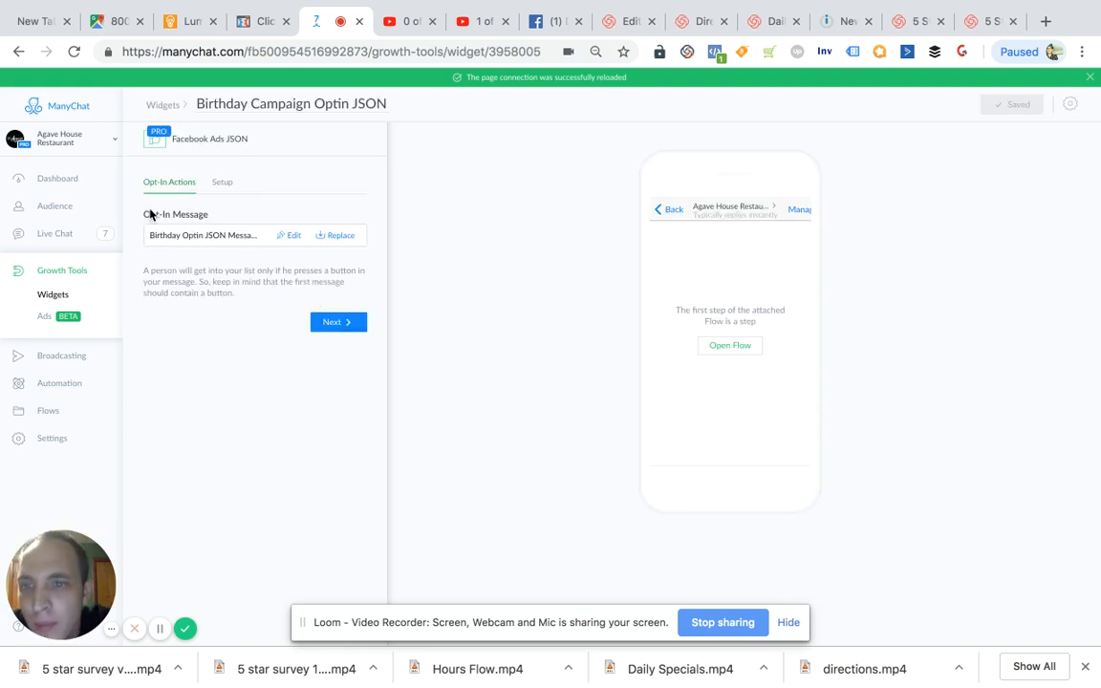
click(216, 242)
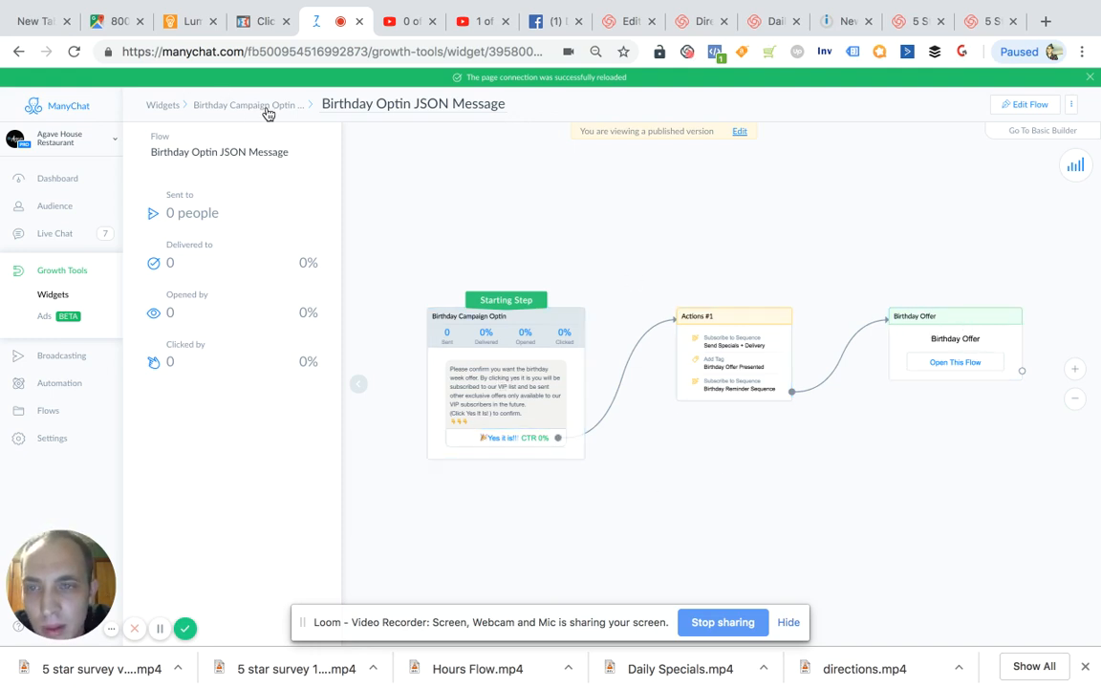
click(956, 356)
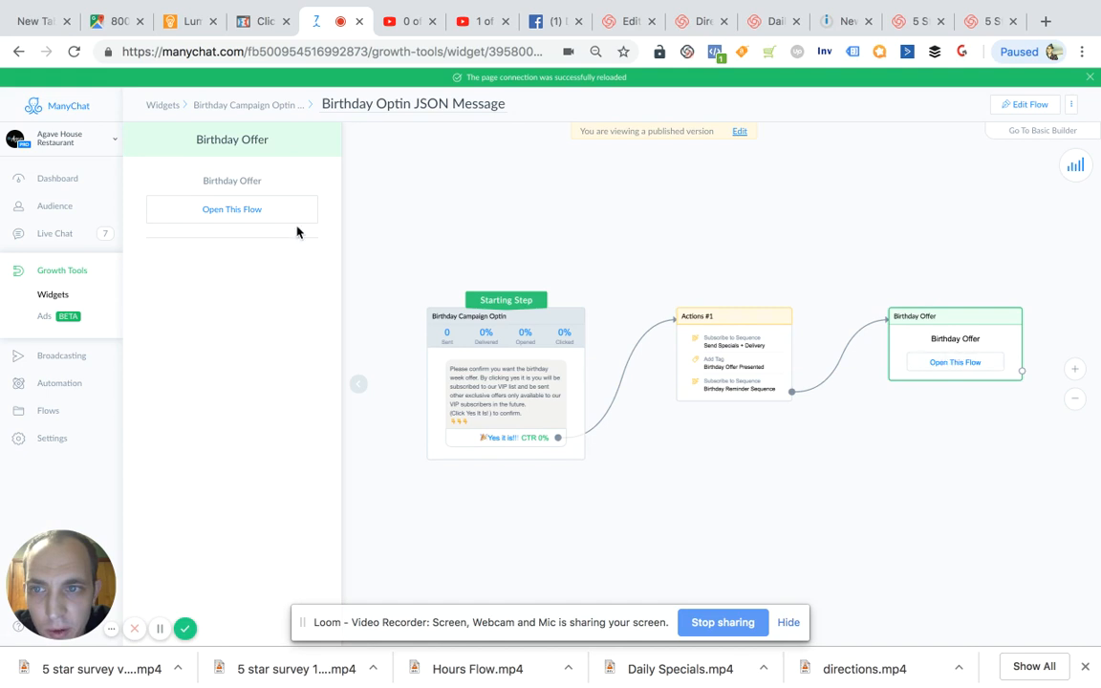
click(253, 212)
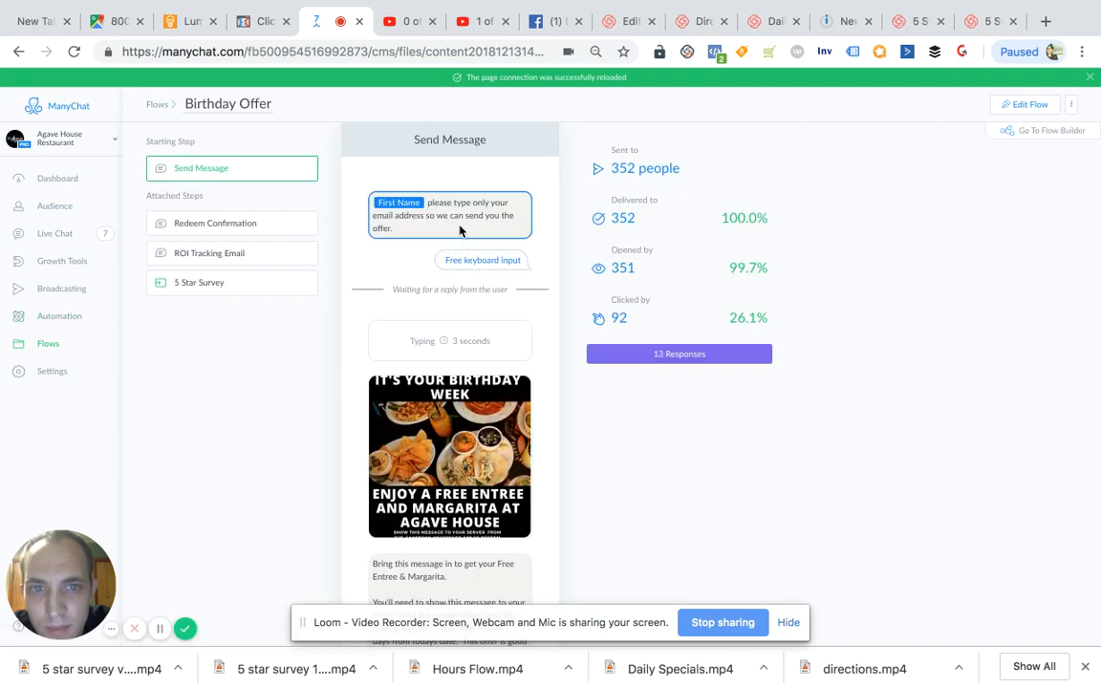
- Review the Send Message step of the Birthday Offer flow, from the email address request to the birthday week image
scroll(459, 237, down, 3)
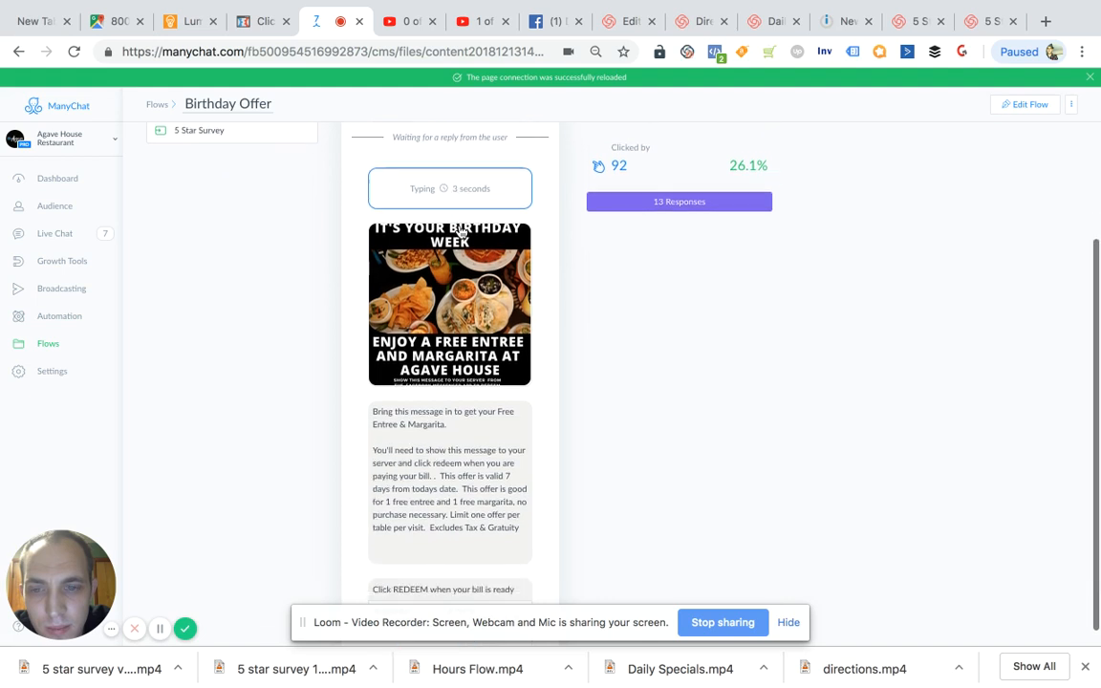
scroll(459, 229, up, 3)
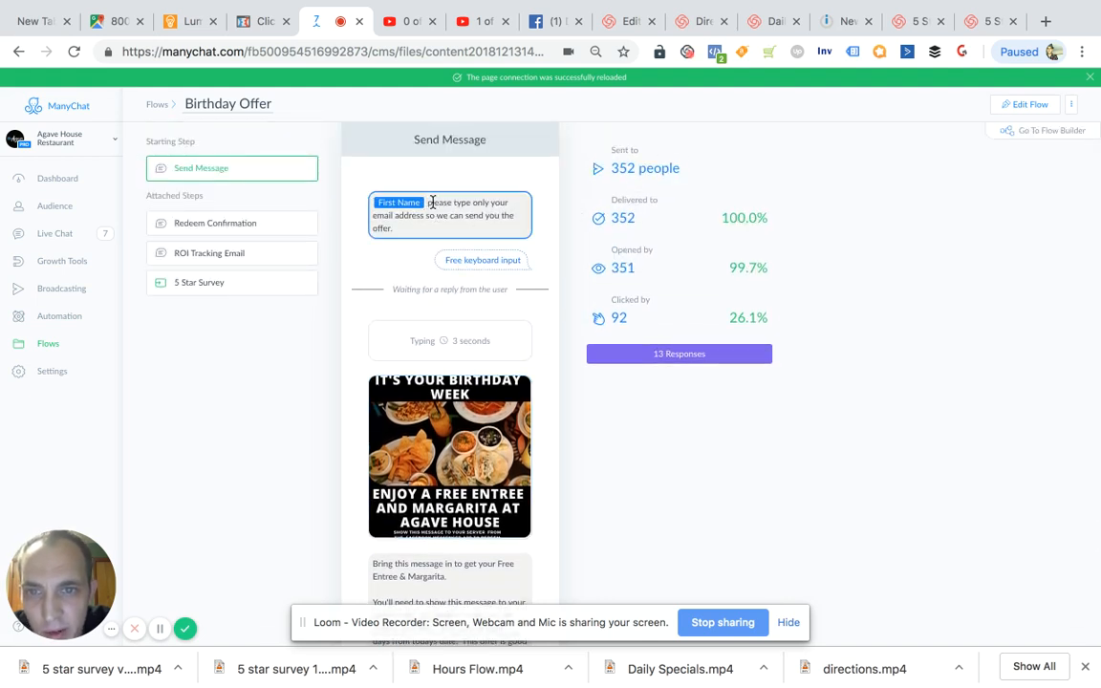
drag(431, 203, 511, 236)
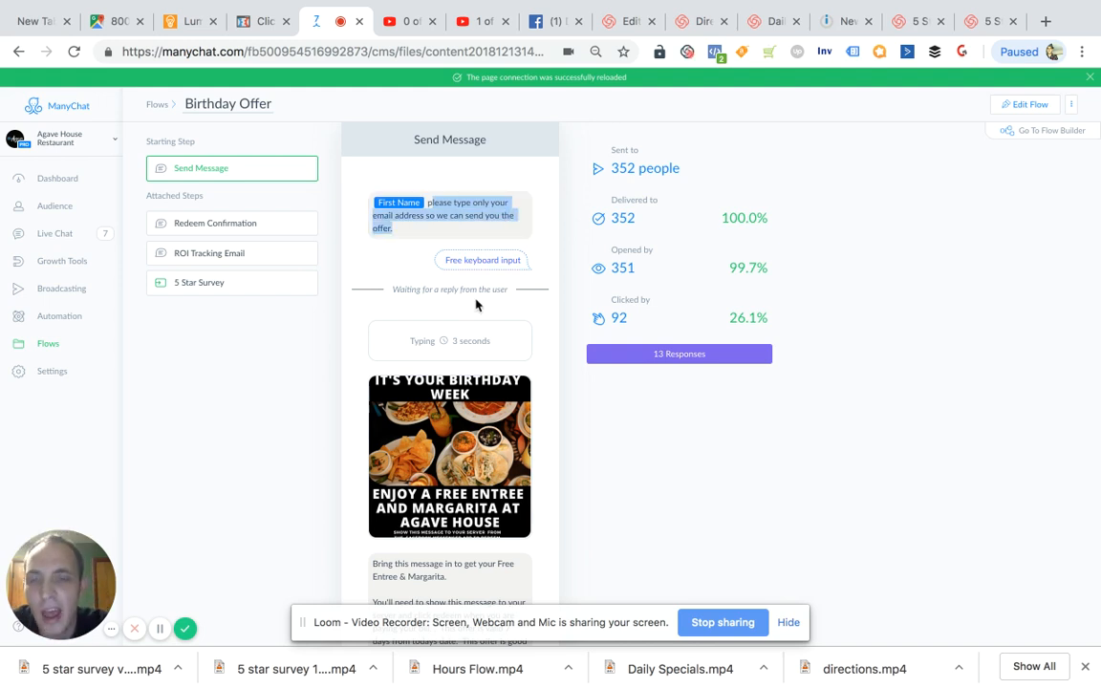
scroll(476, 305, down, 1)
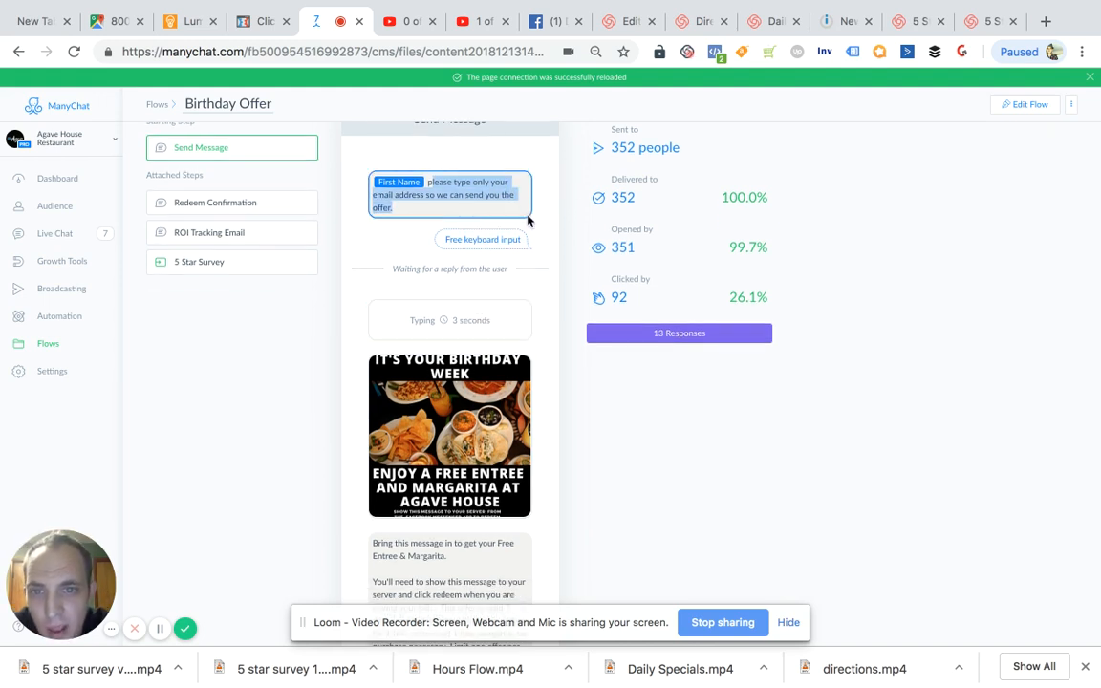
scroll(527, 221, down, 3)
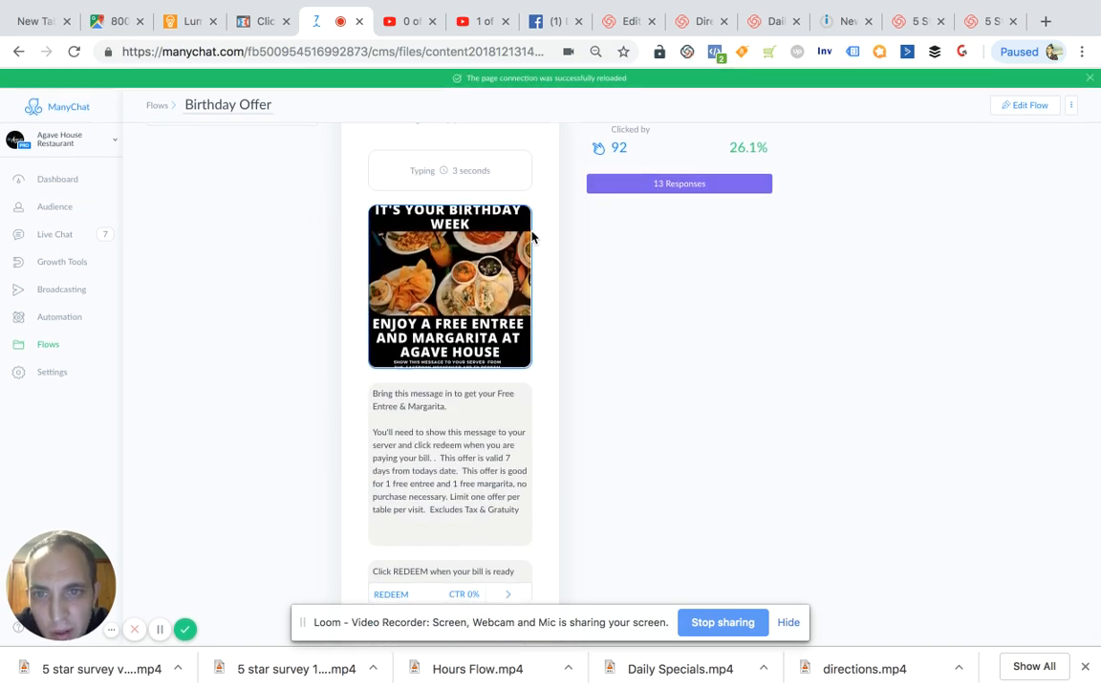
scroll(532, 237, up, 3)
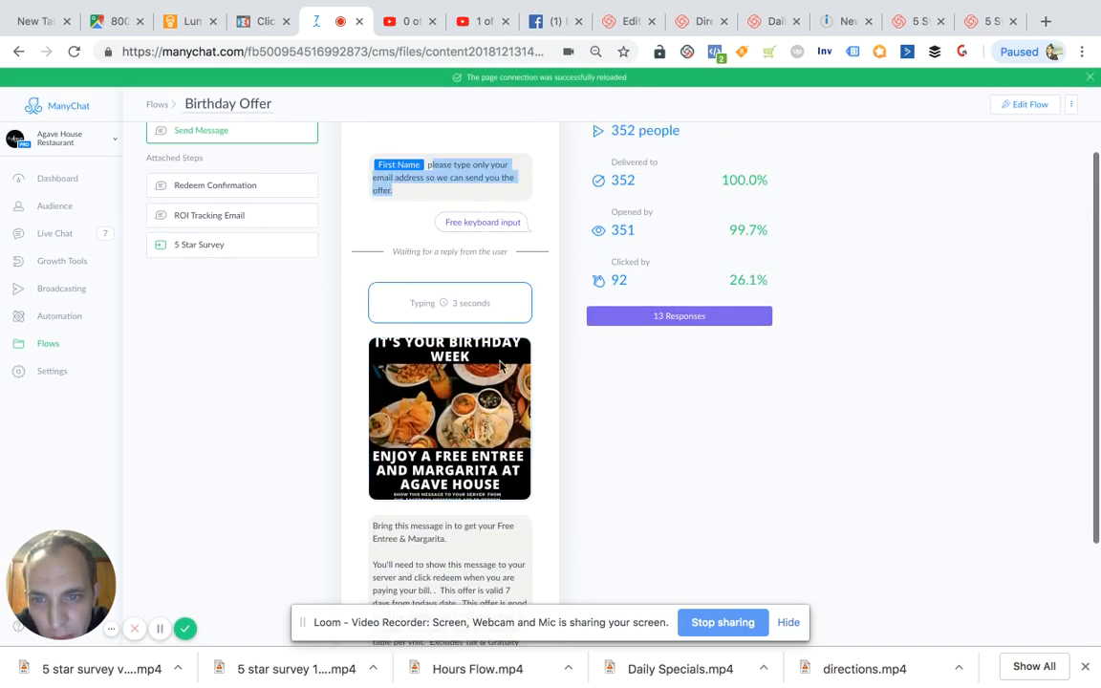
scroll(499, 364, down, 1)
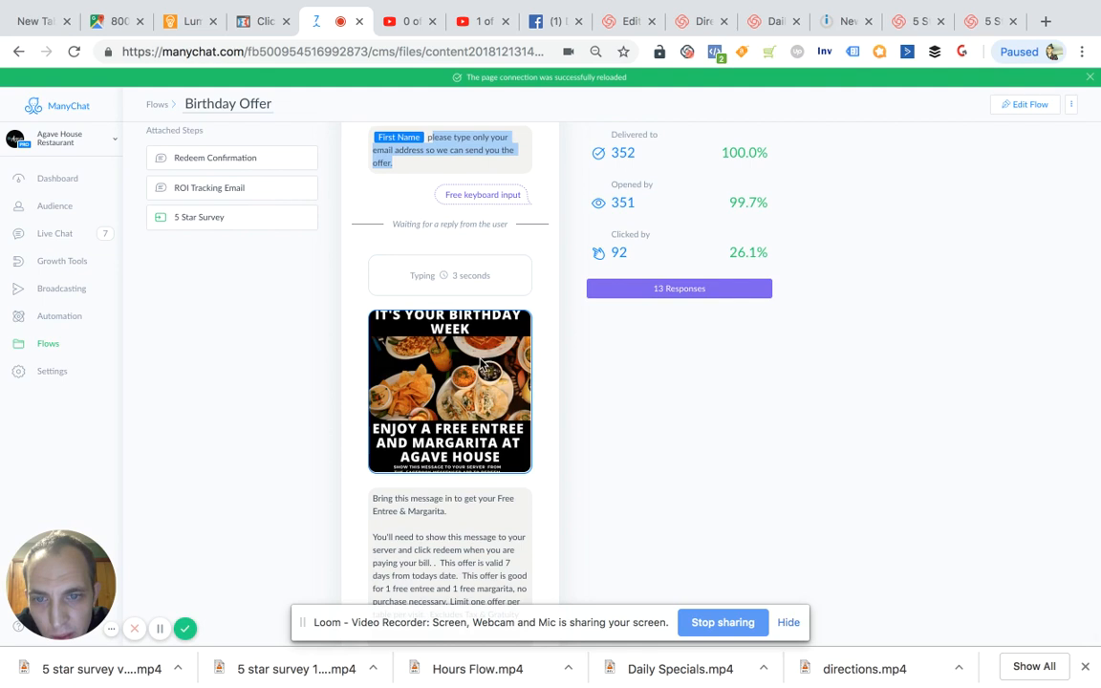
click(481, 365)
scroll(462, 421, down, 2)
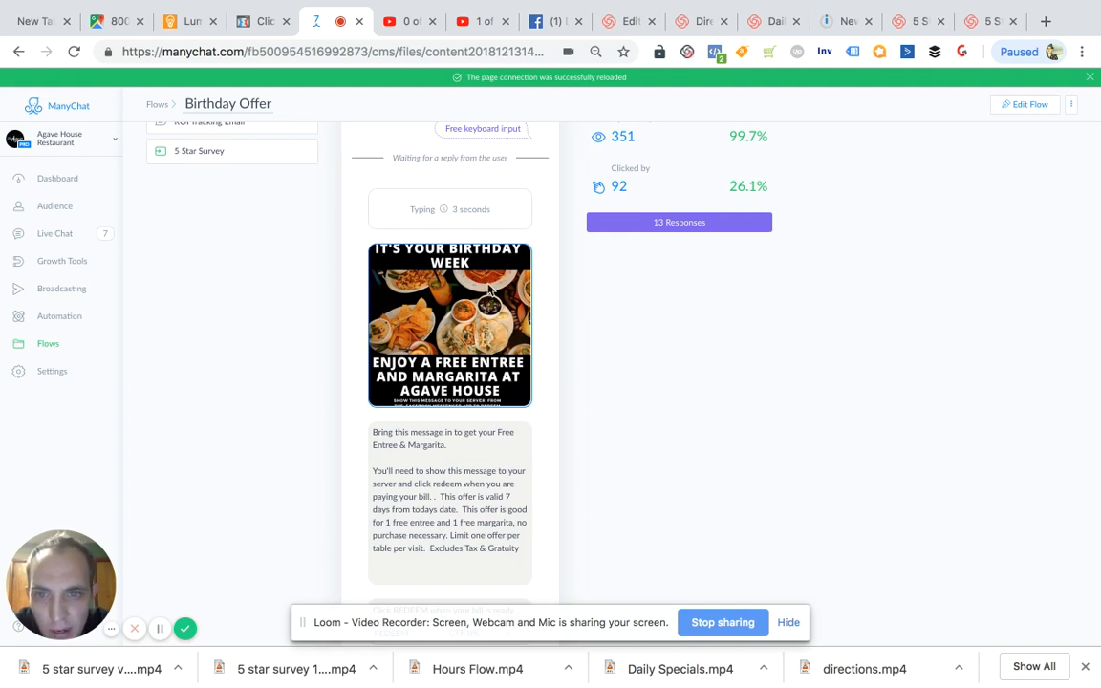
scroll(482, 304, down, 1)
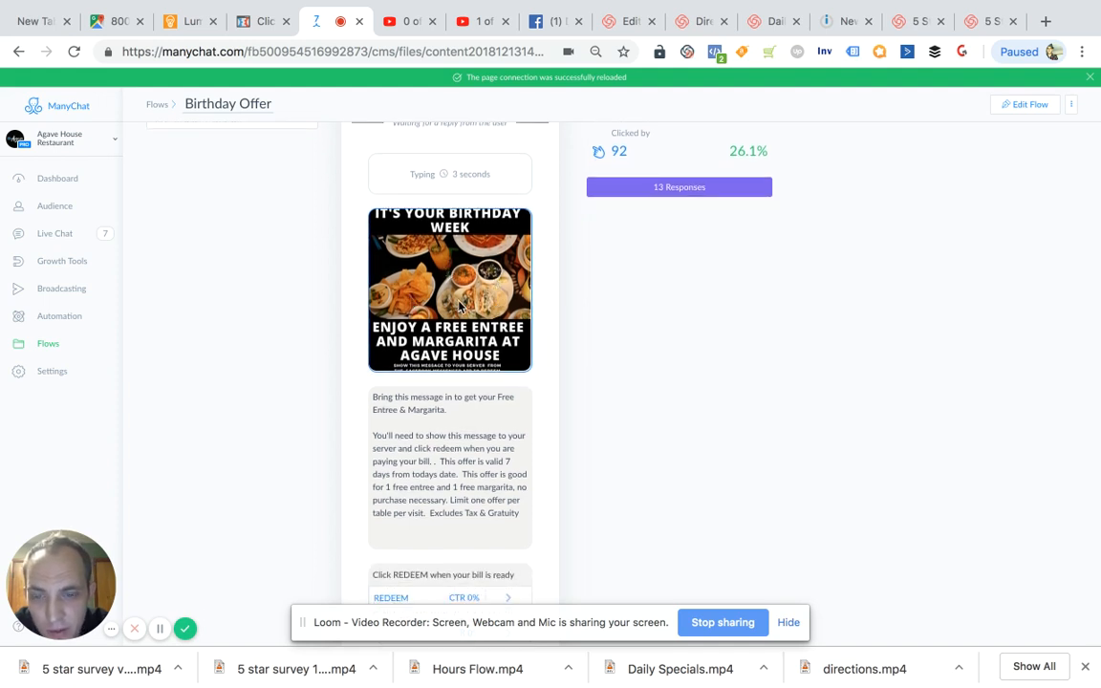
scroll(462, 305, down, 1)
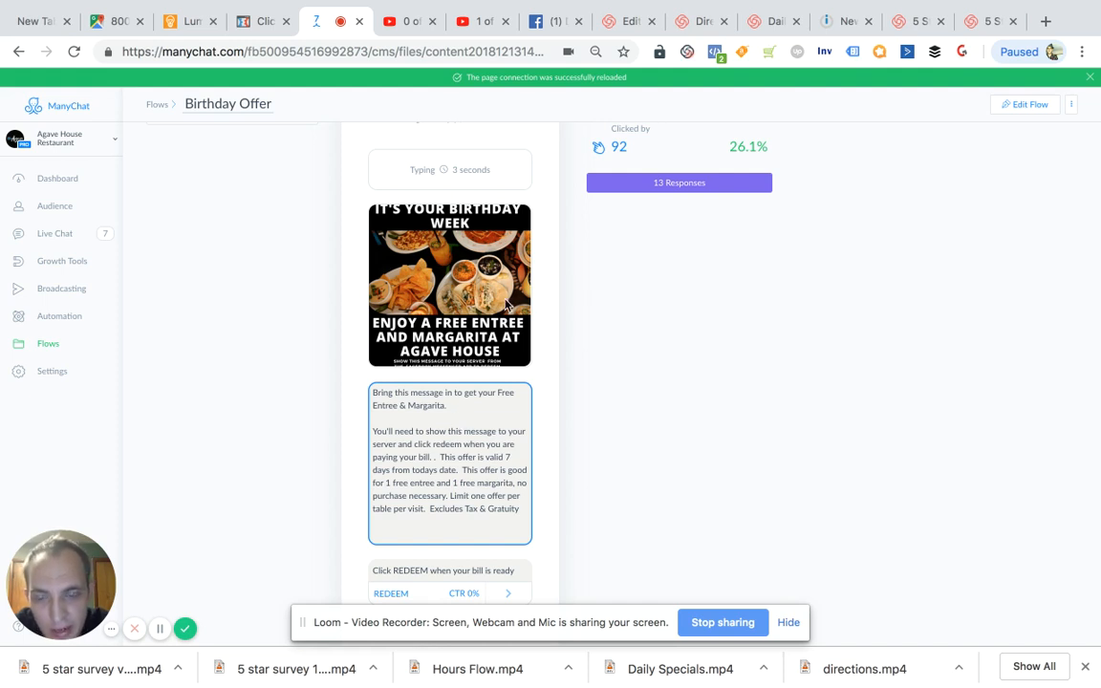
- Read the offer text below the birthday image, covering its validity, limits and exclusions, plus the redeem instruction
drag(378, 393, 449, 396)
click(472, 412)
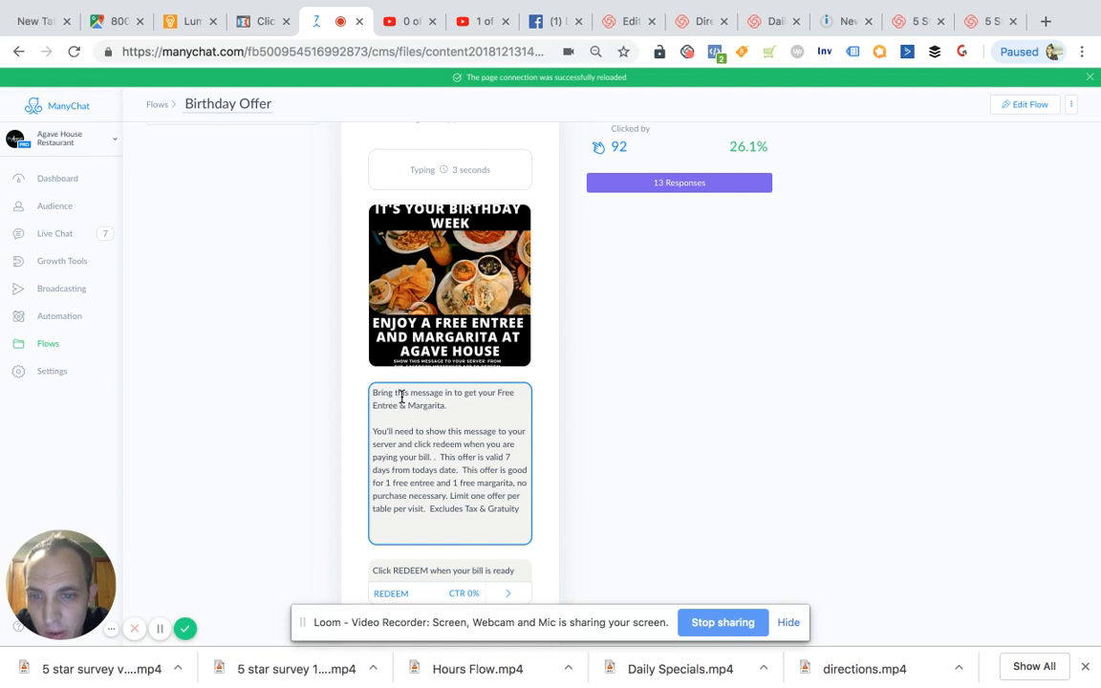
drag(375, 395, 503, 410)
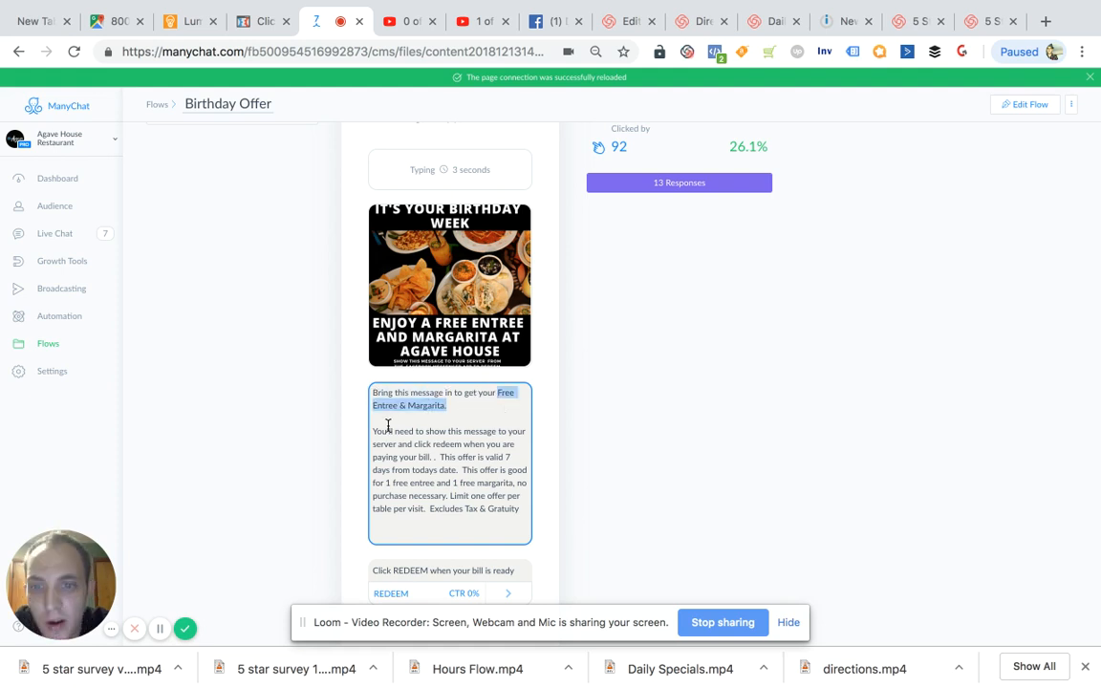
drag(373, 426, 455, 469)
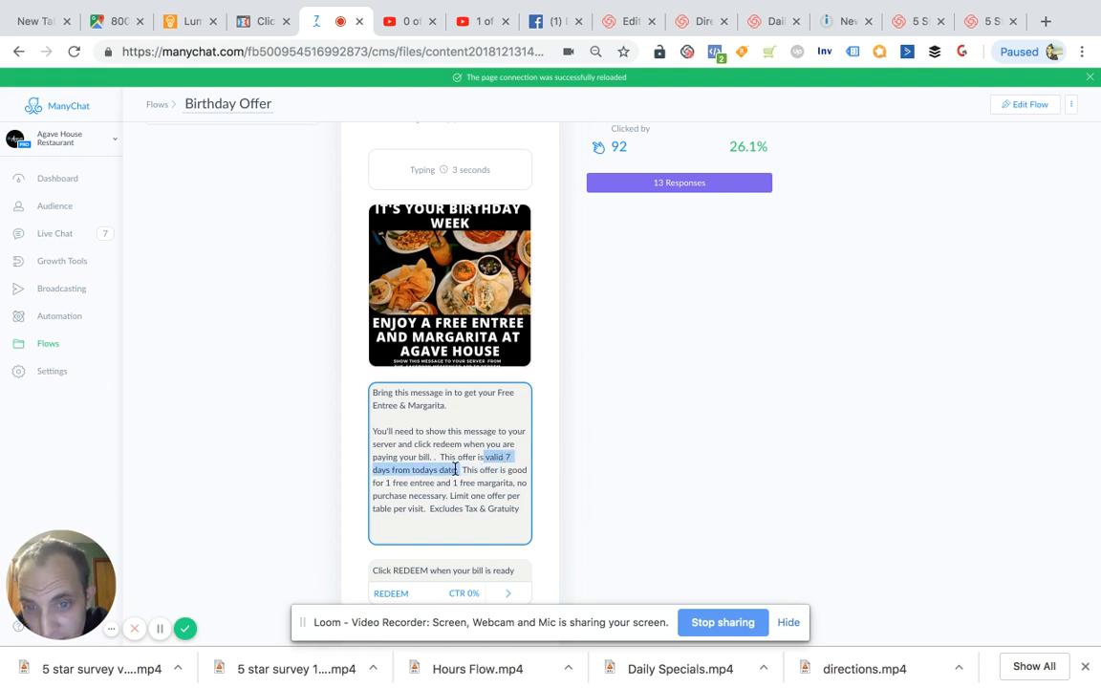
click(469, 470)
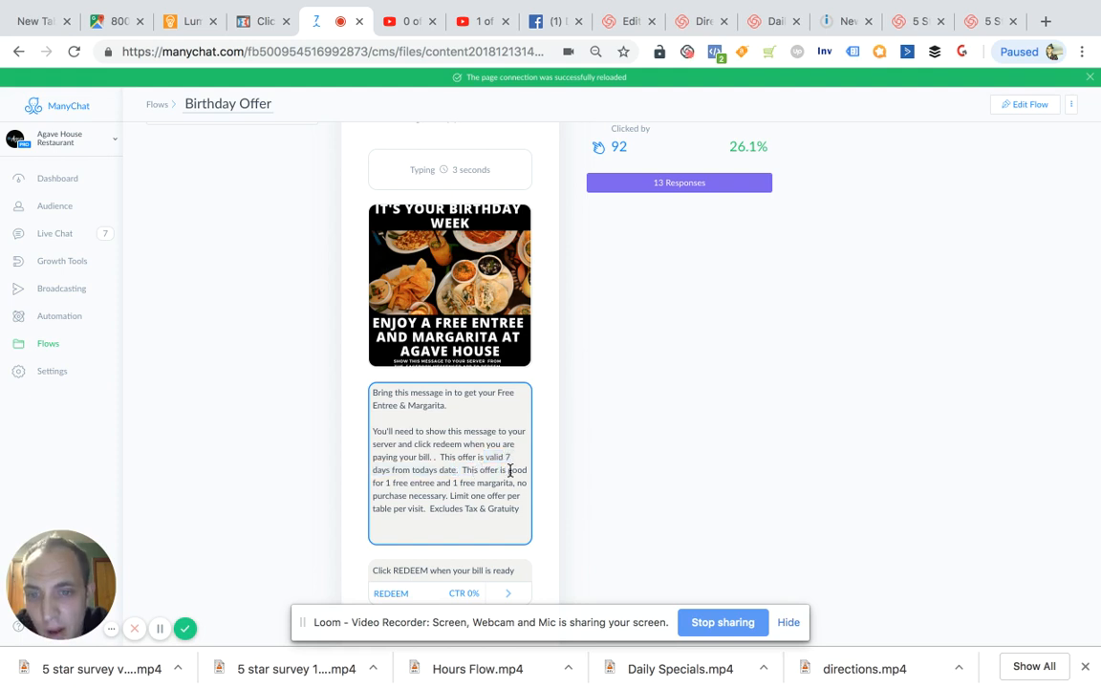
shift+click(514, 471)
drag(400, 483, 471, 483)
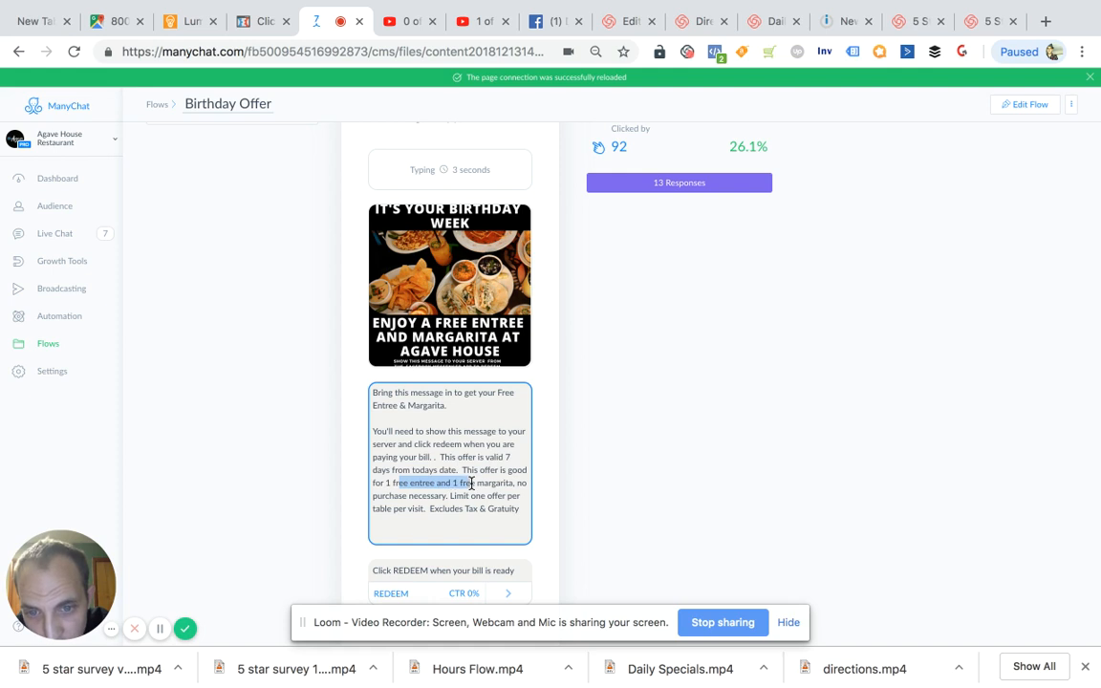
click(511, 486)
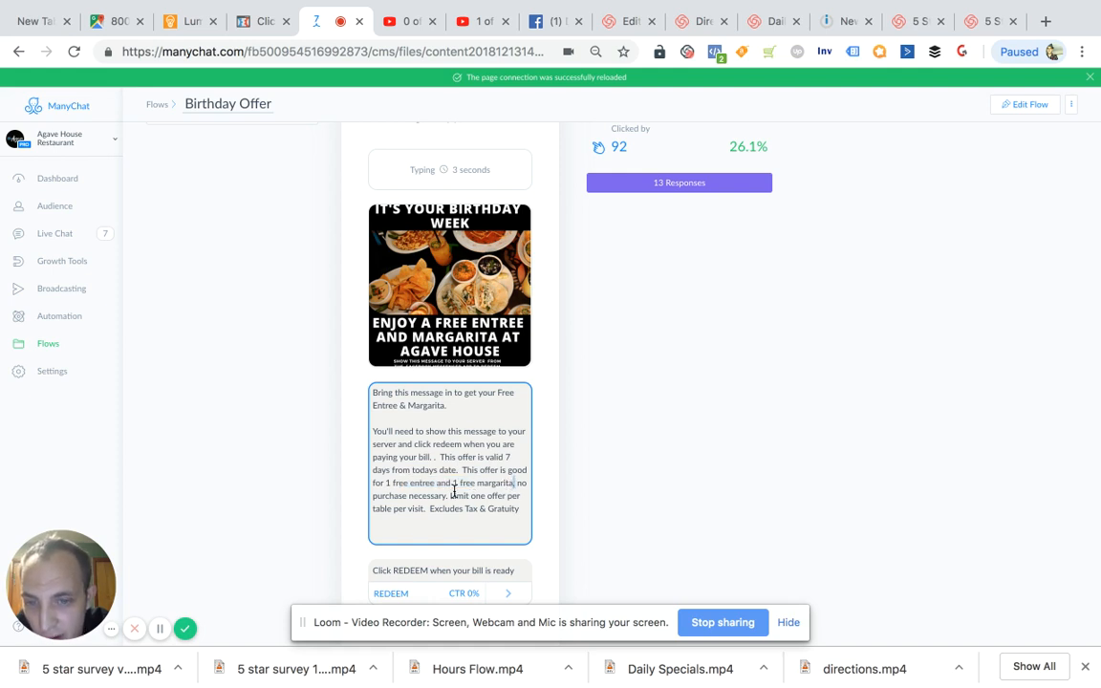
drag(453, 494, 407, 513)
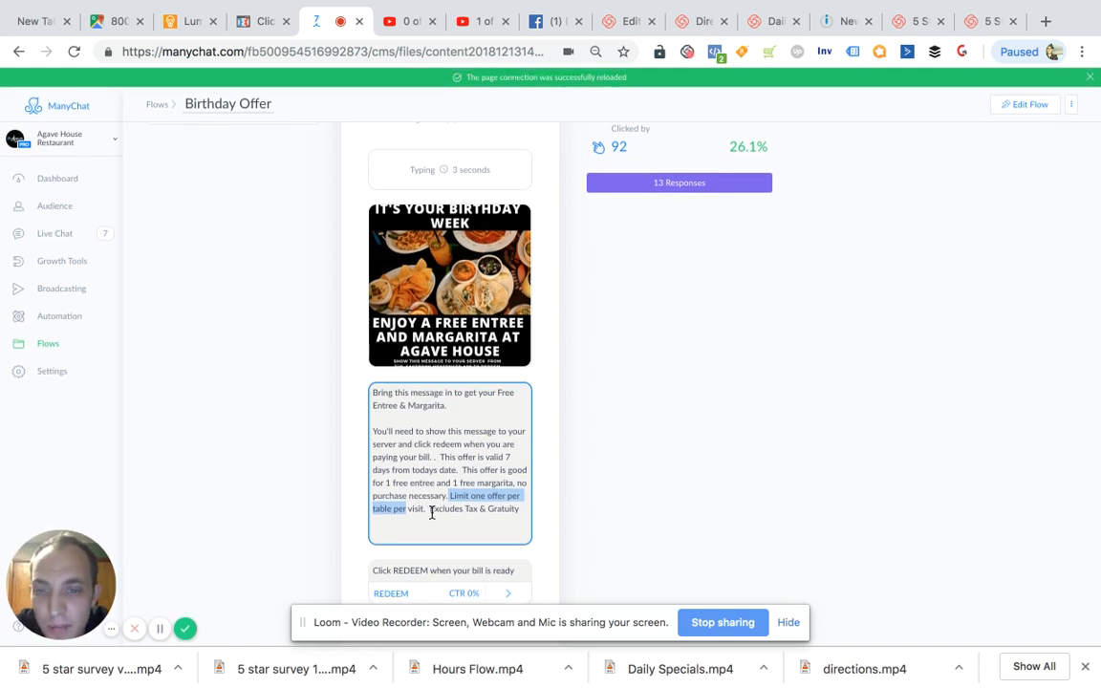
drag(430, 511, 517, 520)
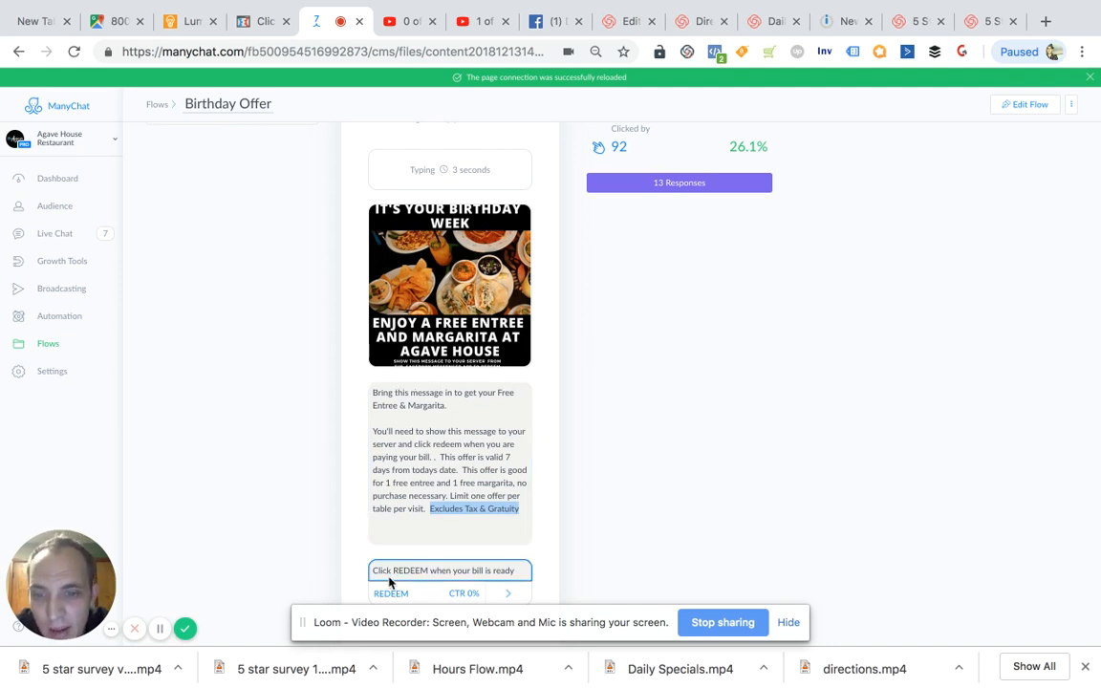
drag(390, 570, 515, 577)
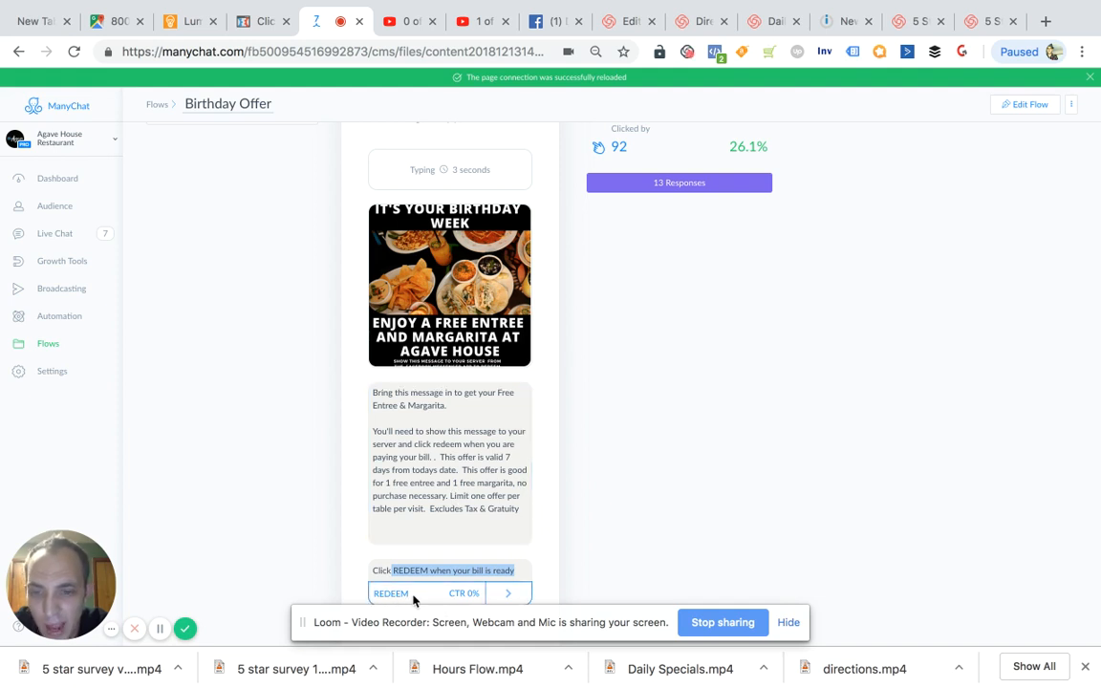
- Follow the REDEEM button to the Redeem Confirmation step and read its warning and delivery terms
mouse_move(499, 594)
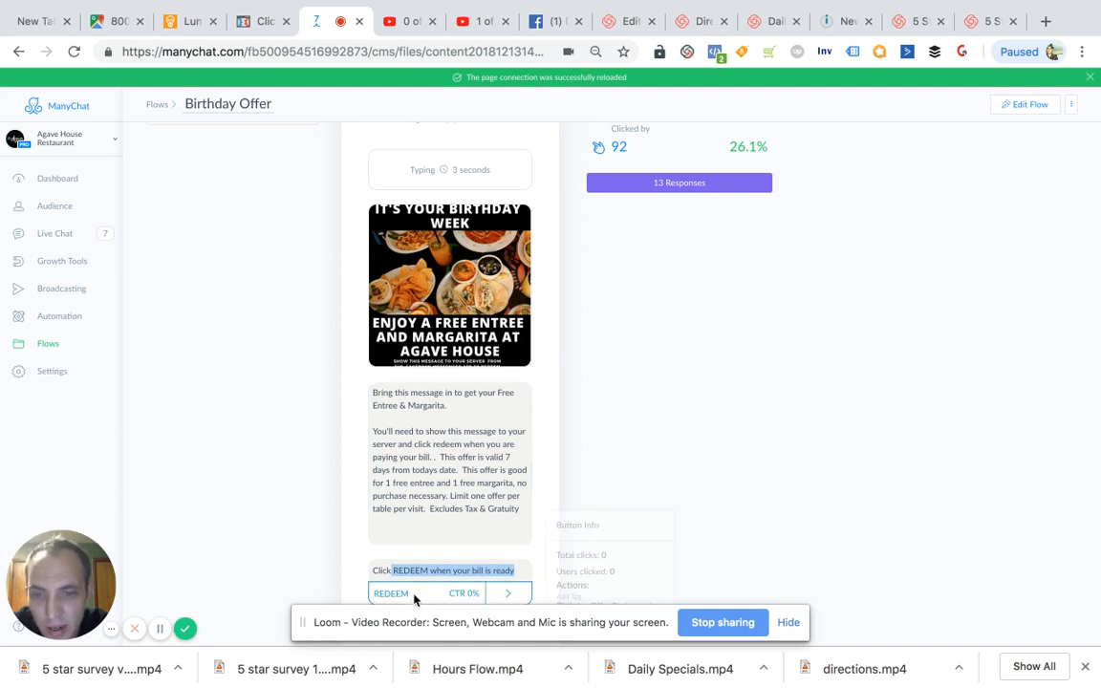
click(505, 596)
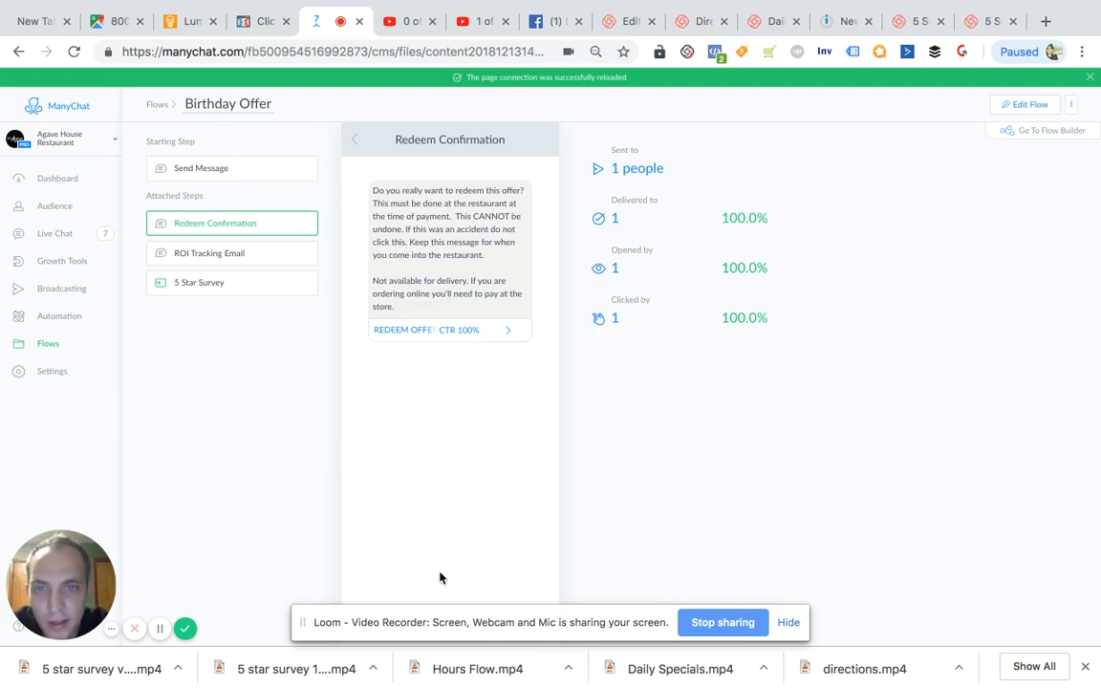
drag(378, 190, 448, 190)
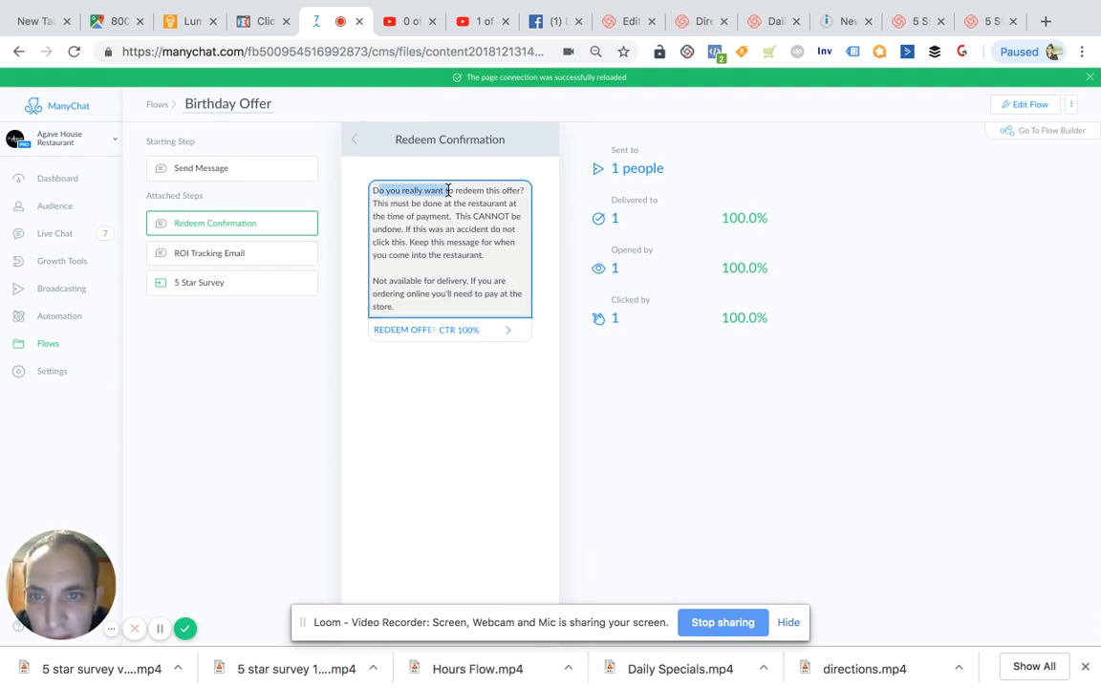
click(375, 203)
drag(373, 191, 459, 212)
drag(495, 203, 490, 255)
drag(384, 280, 522, 294)
click(427, 292)
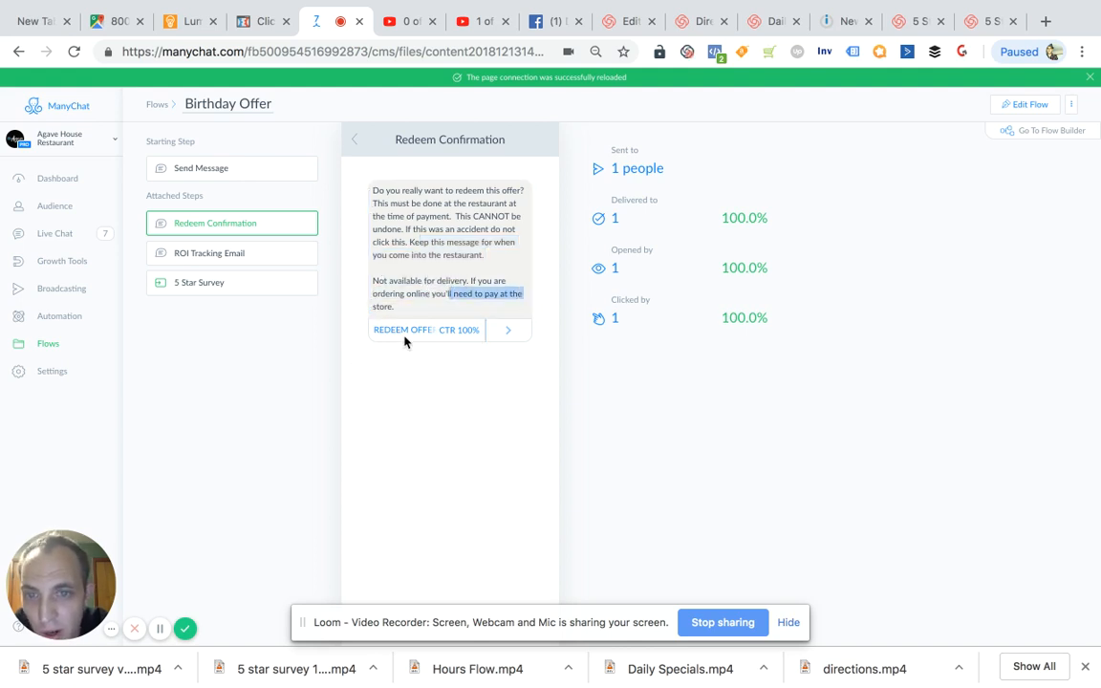
- Follow the redeem offer button to the ROI Tracking Email step and read its final check question
mouse_move(402, 336)
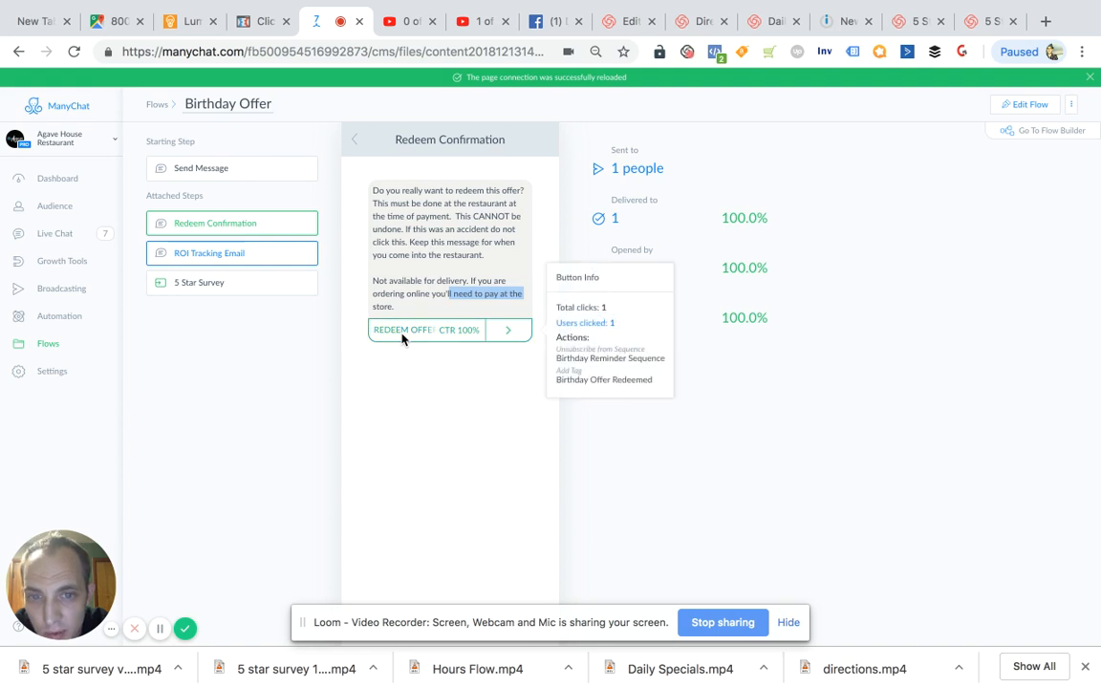
click(513, 342)
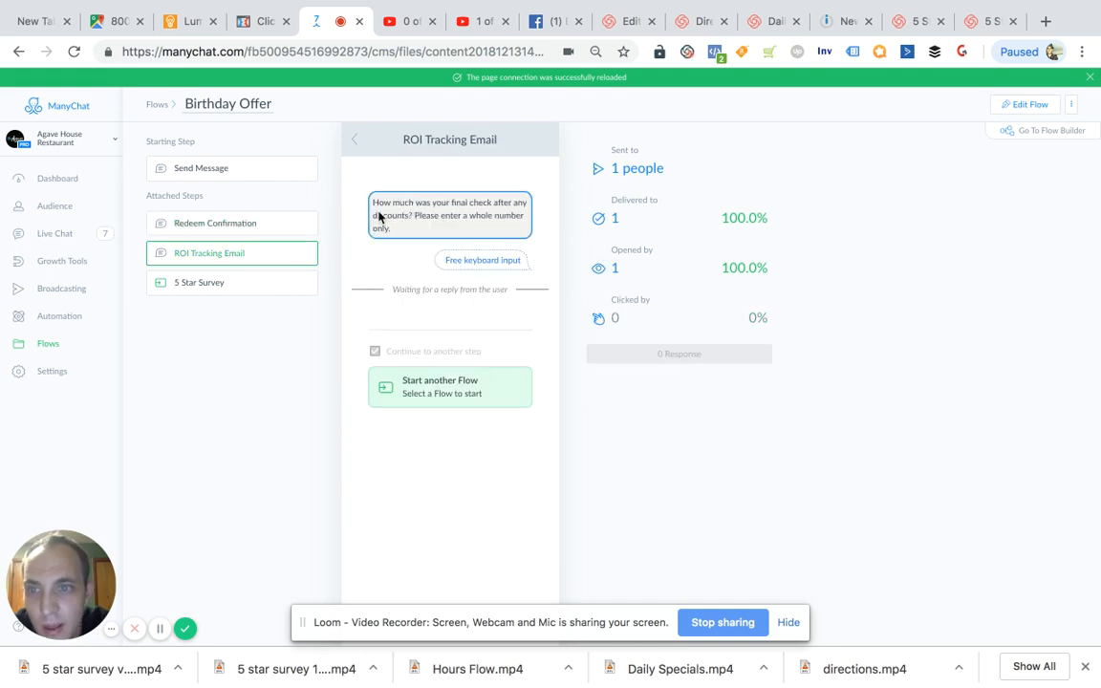
drag(371, 202, 512, 208)
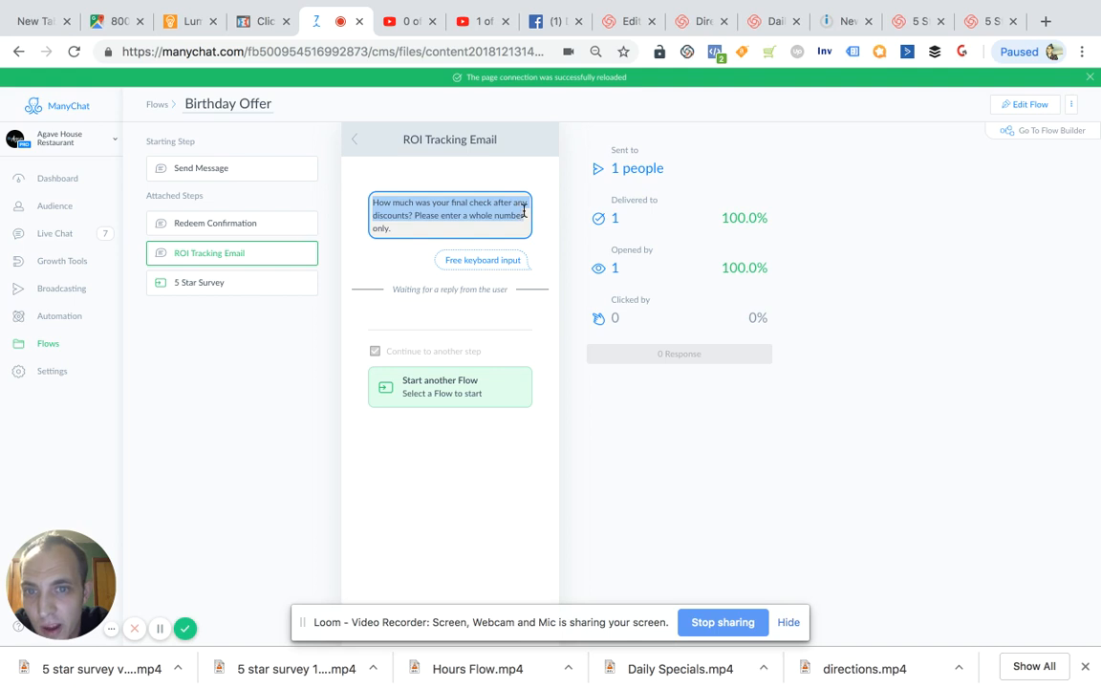
drag(525, 215, 521, 238)
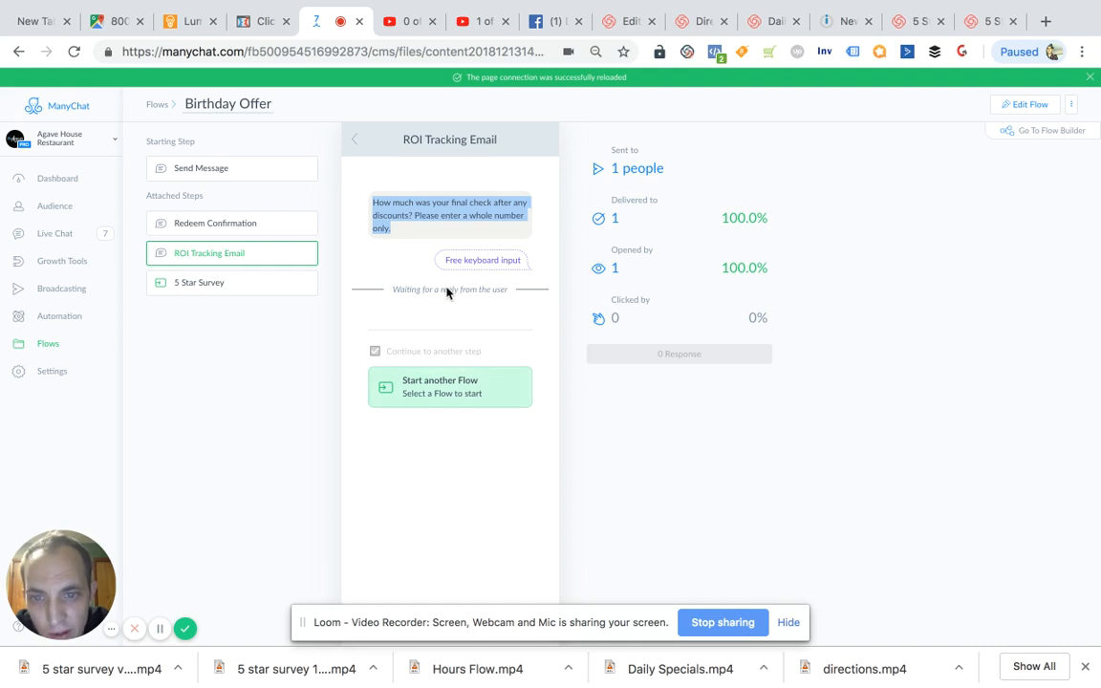
- Put the Birthday Offer flow into edit mode and go through Redeem Confirmation to the ROI Tracking Email step
click(1029, 106)
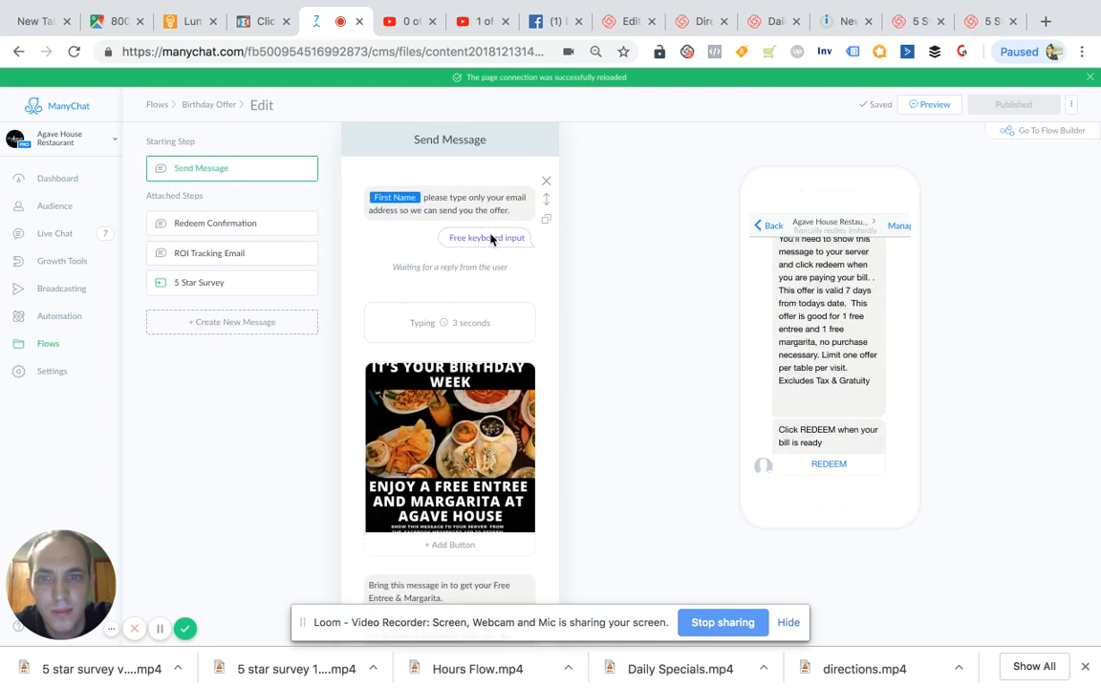
scroll(535, 270, down, 2)
scroll(535, 271, down, 6)
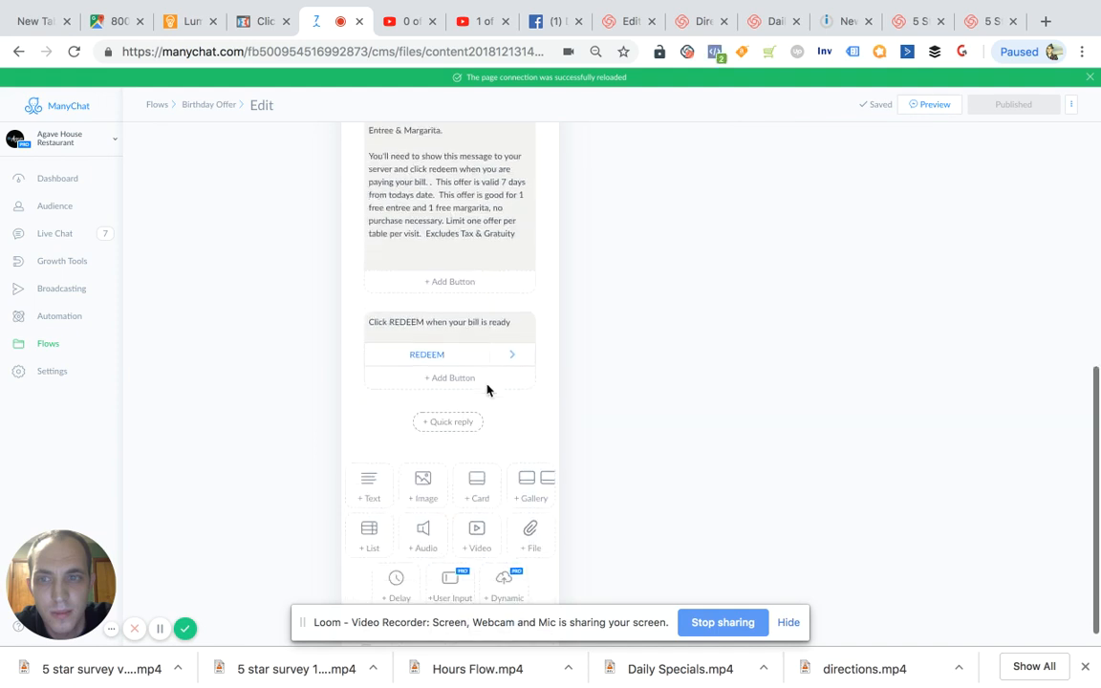
click(513, 355)
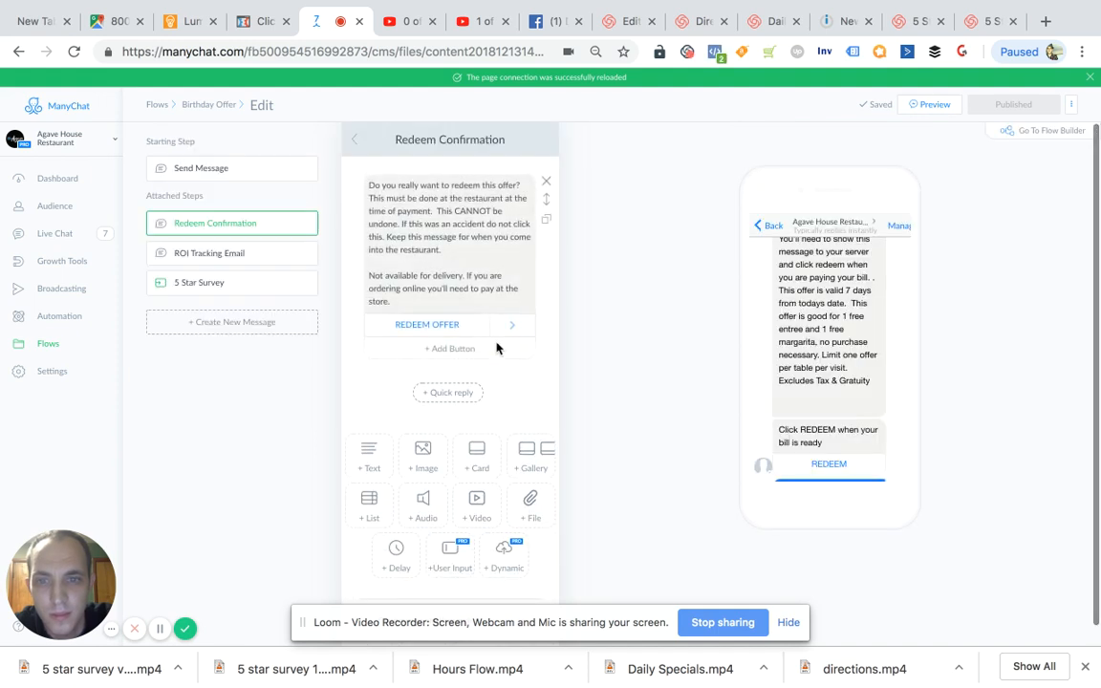
click(504, 326)
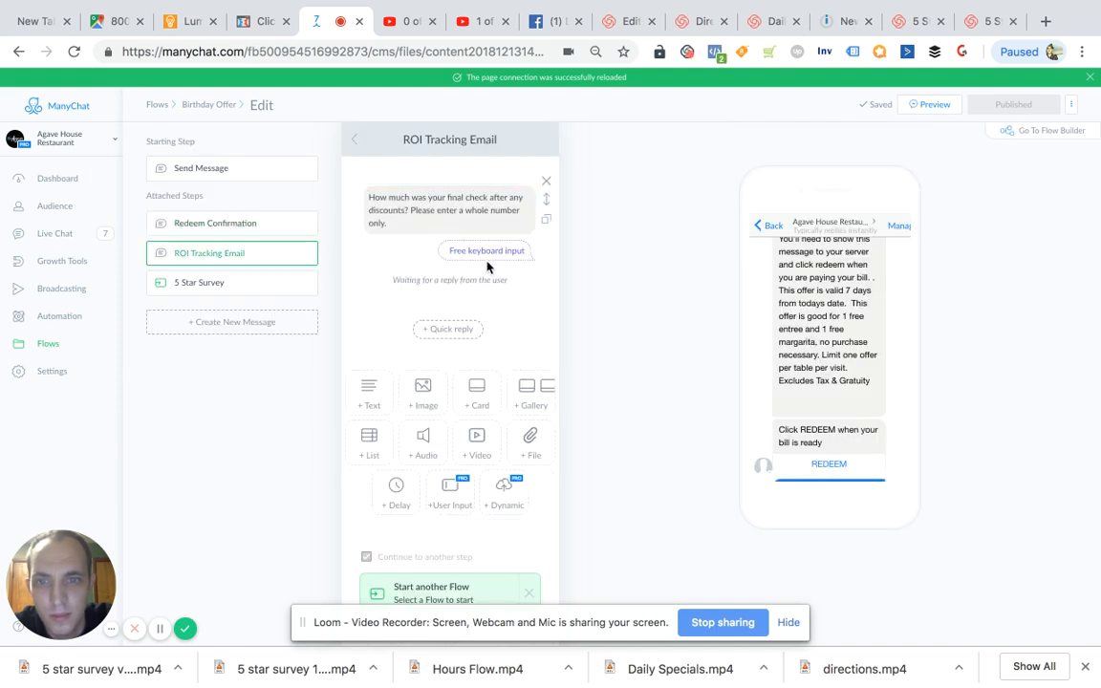
- In the final check question's Google Sheets action, map Last Interaction to the Last Interaction Date column and save the action
click(470, 211)
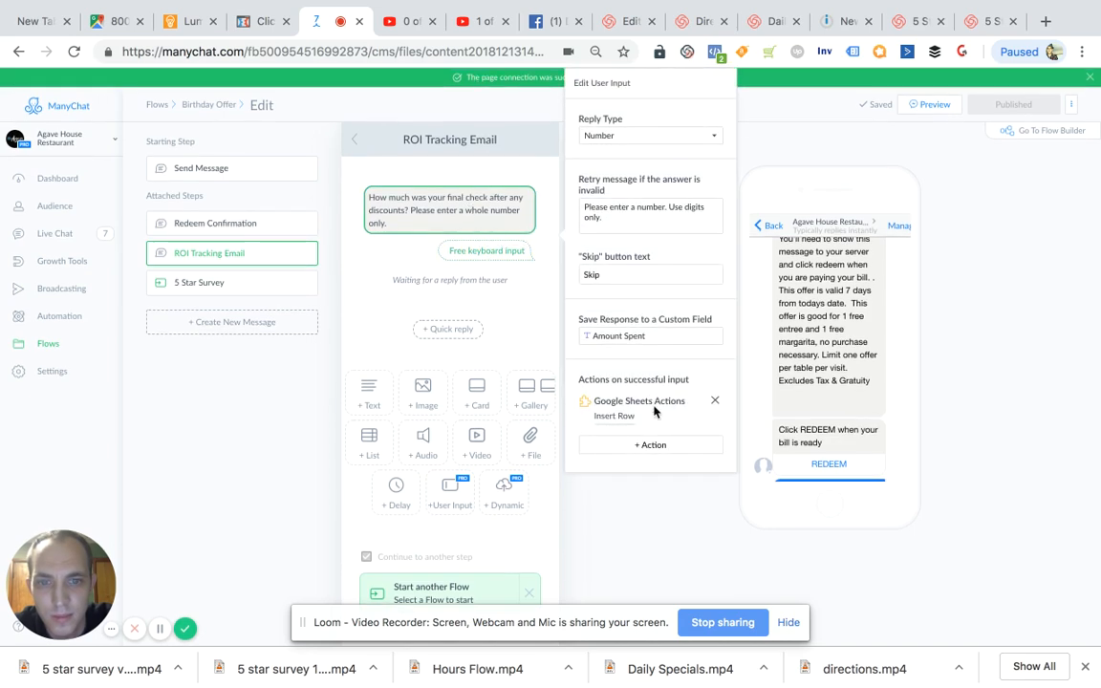
click(653, 410)
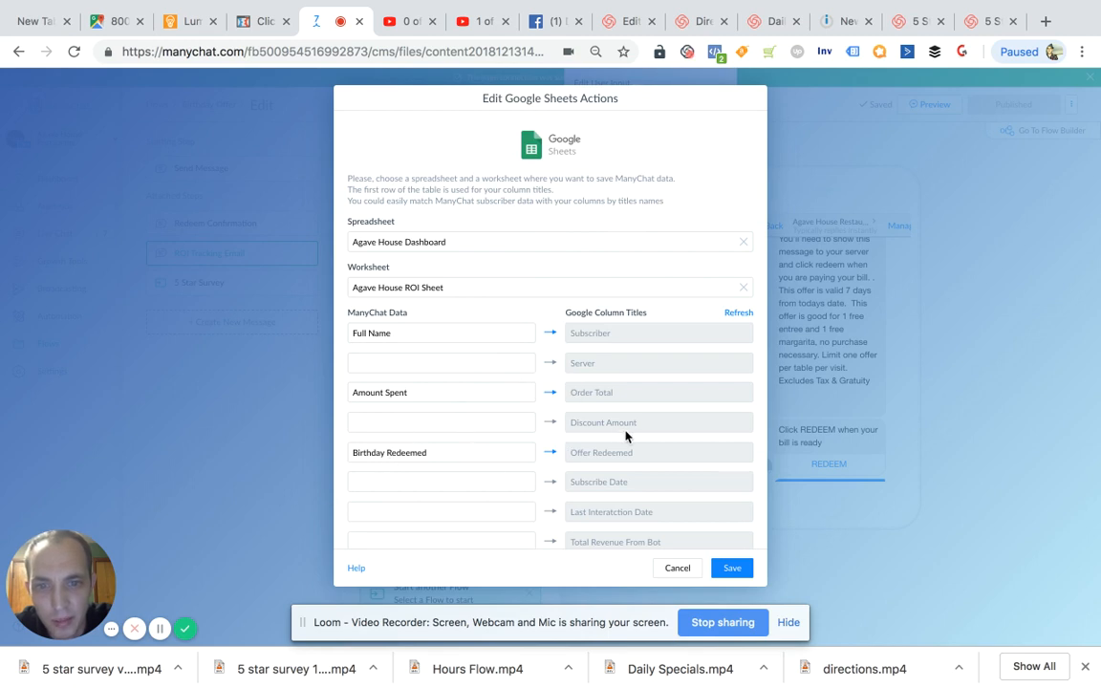
scroll(626, 436, down, 1)
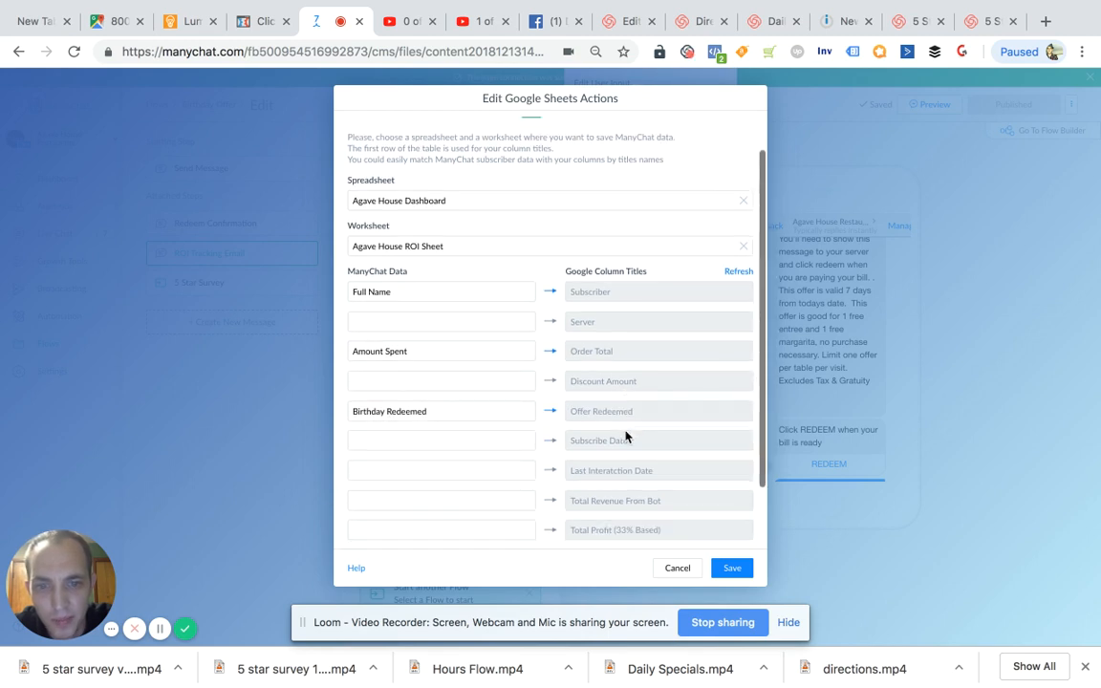
click(443, 471)
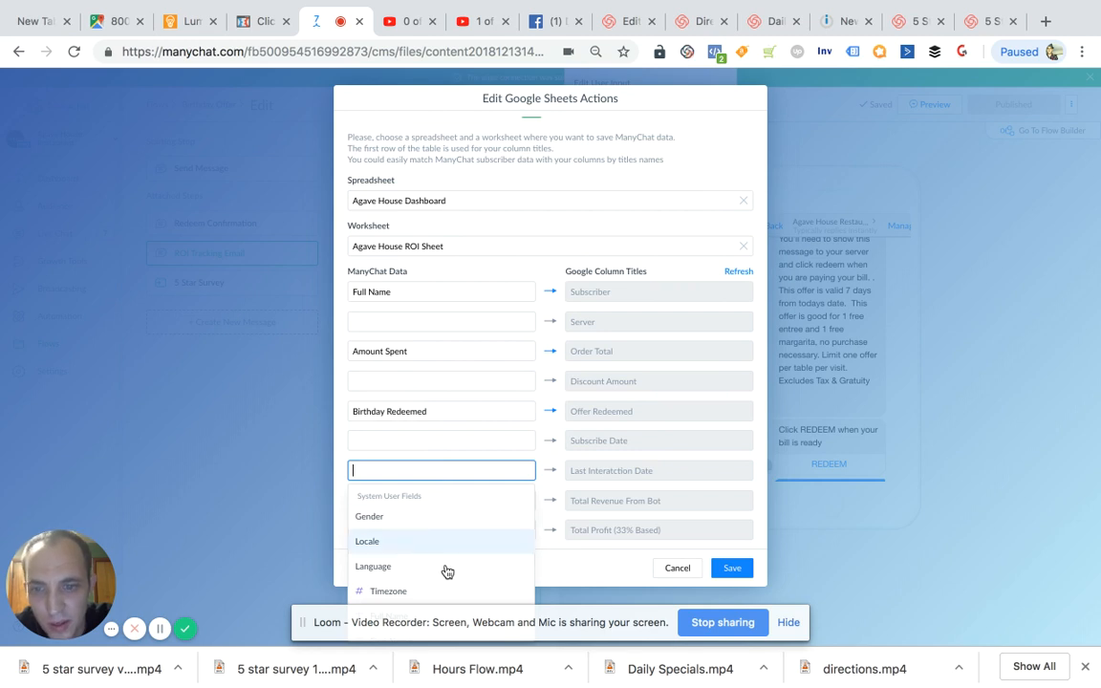
scroll(442, 582, down, 2)
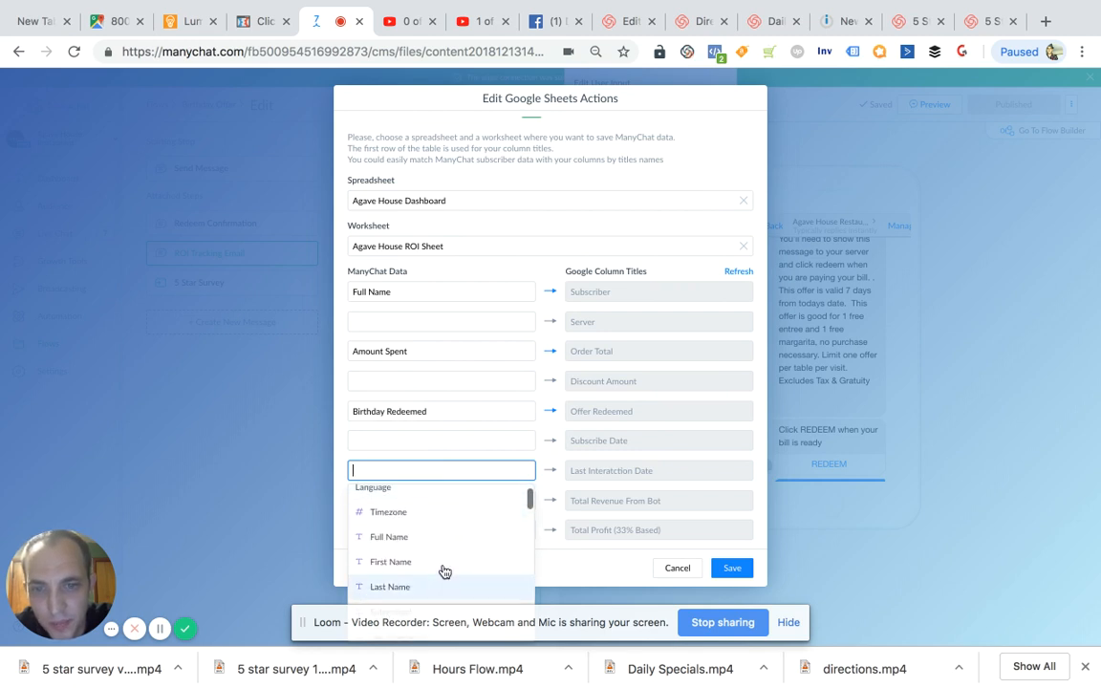
scroll(459, 536, down, 1)
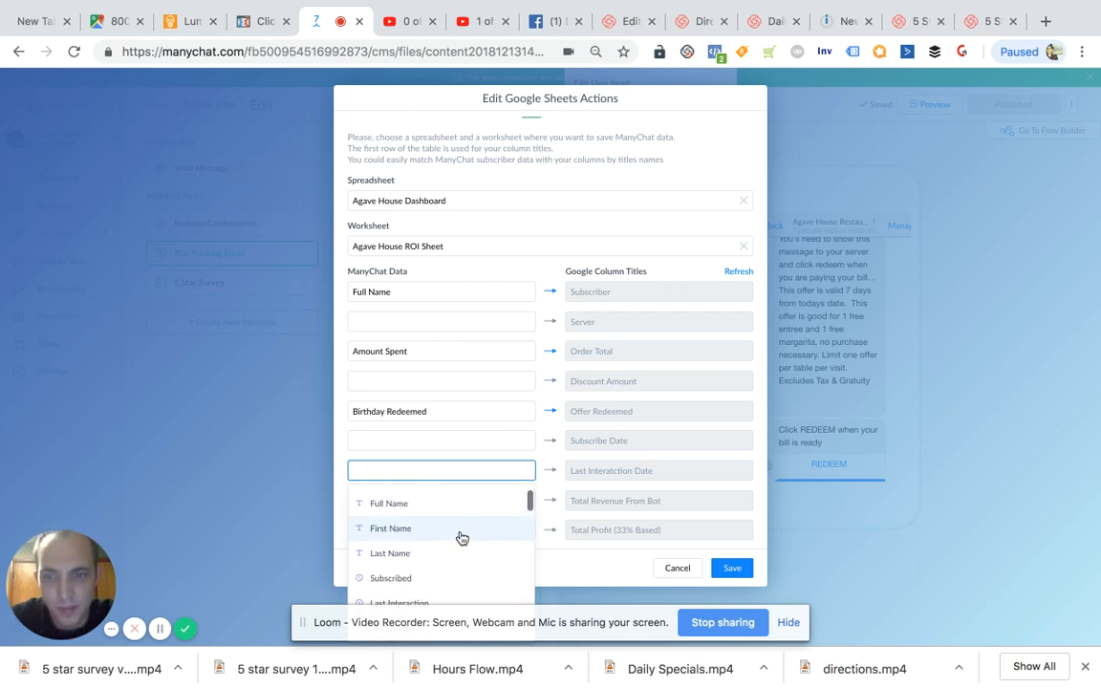
text(last)
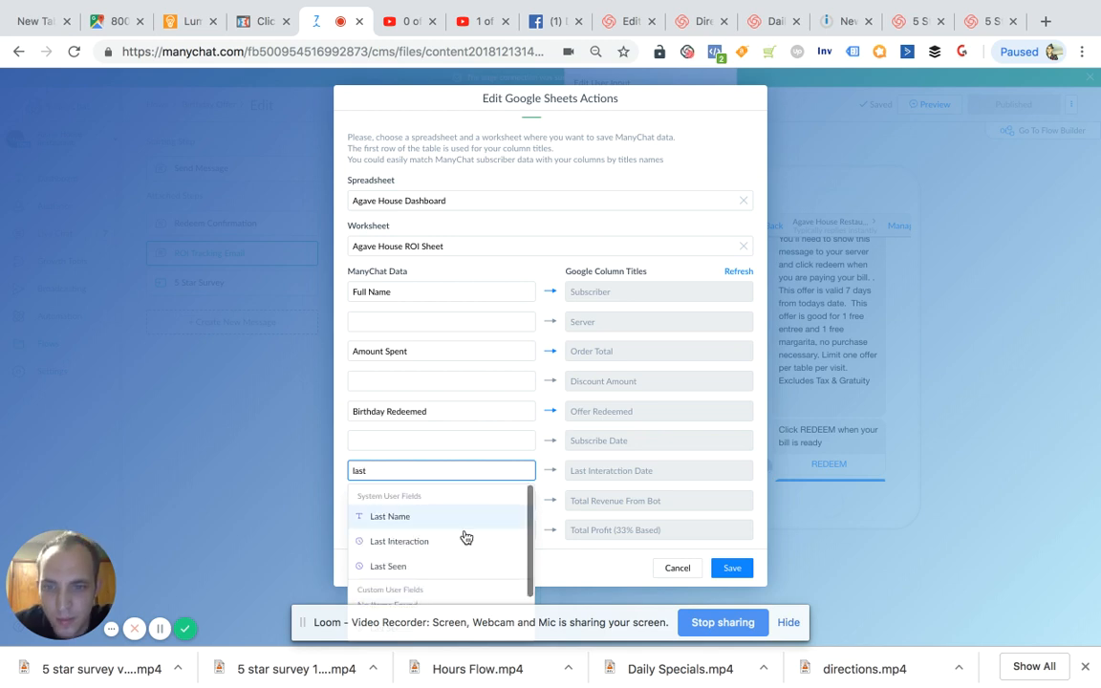
click(446, 542)
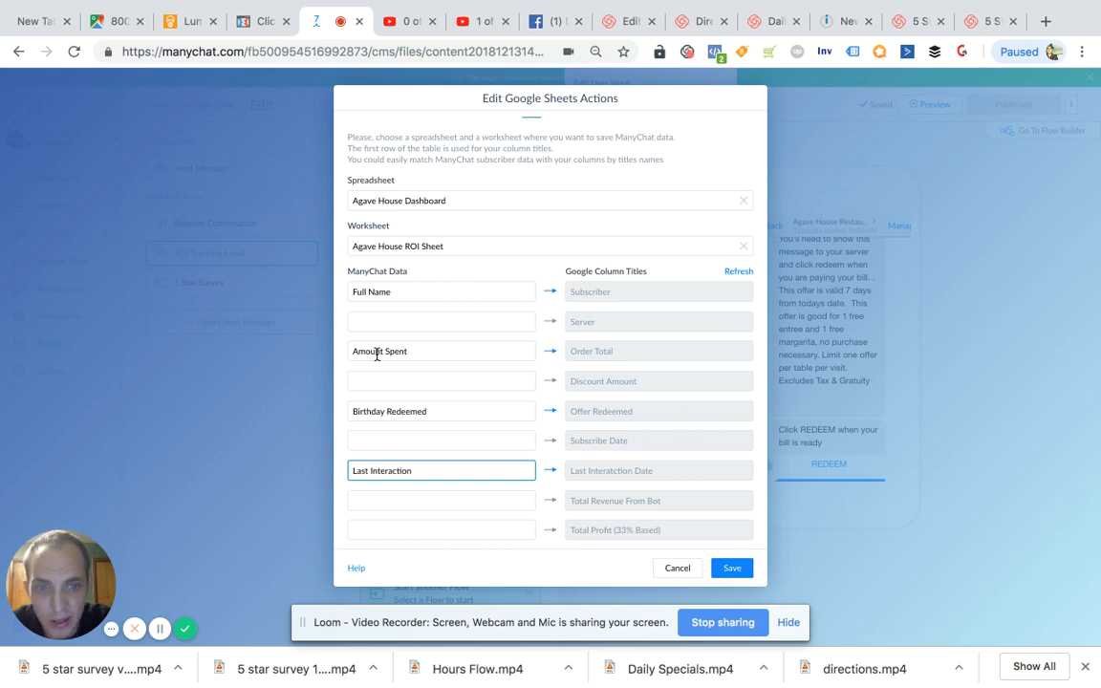
click(731, 567)
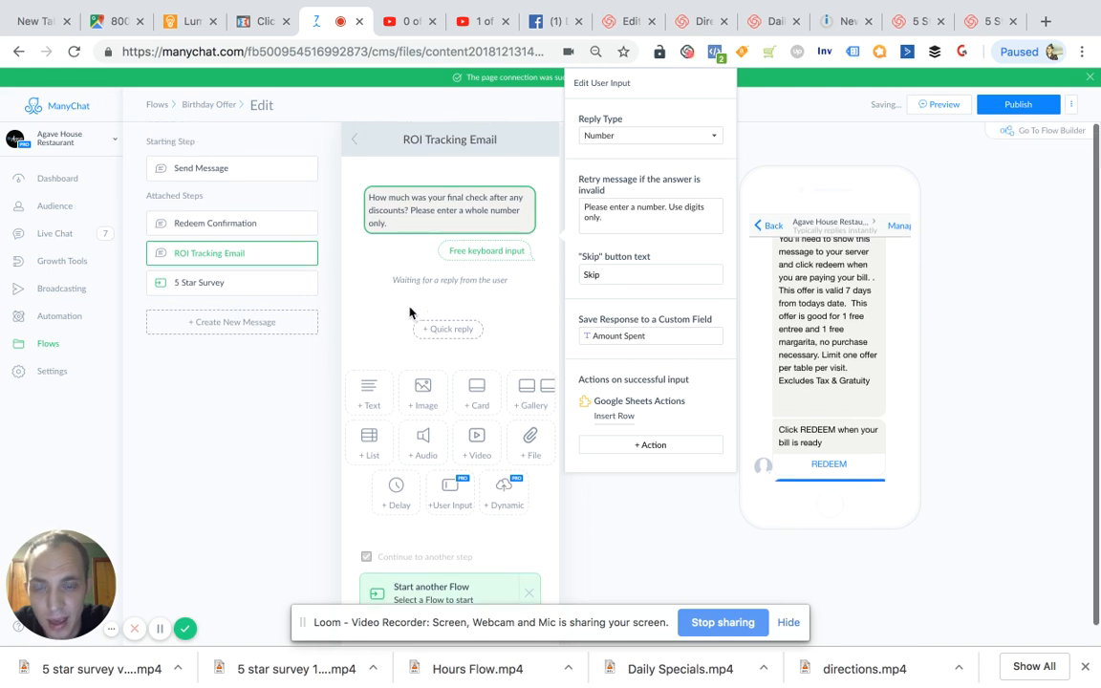
- Go back to the flow's starting Send Message step and follow its REDEEM button to Redeem Confirmation
click(357, 141)
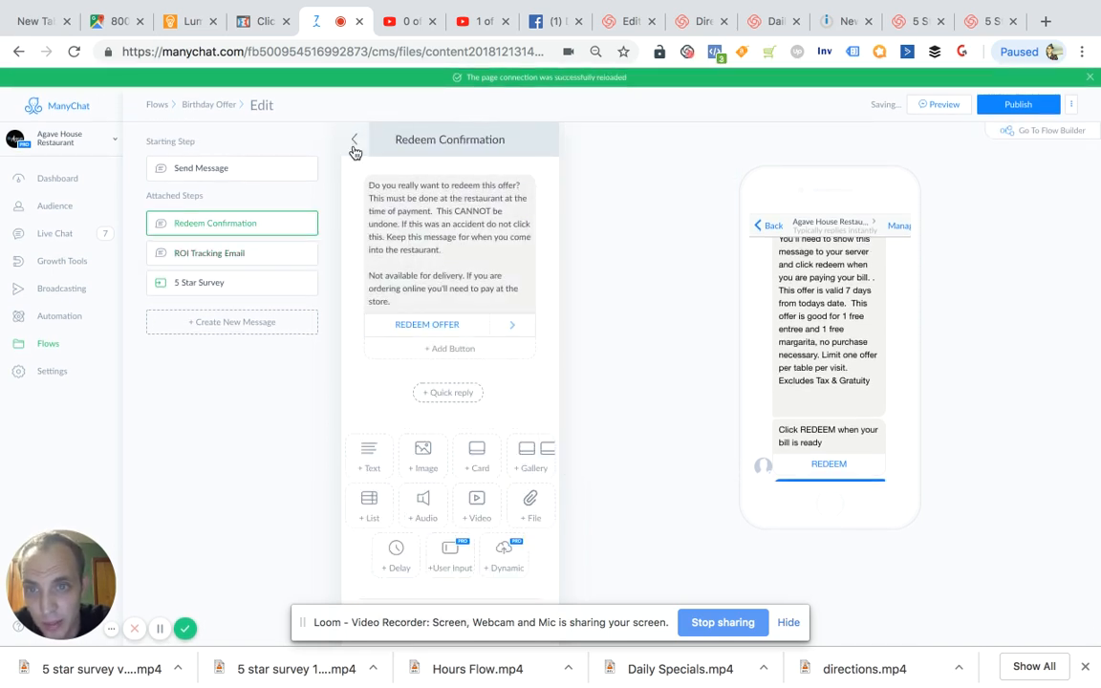
click(353, 141)
scroll(421, 334, down, 5)
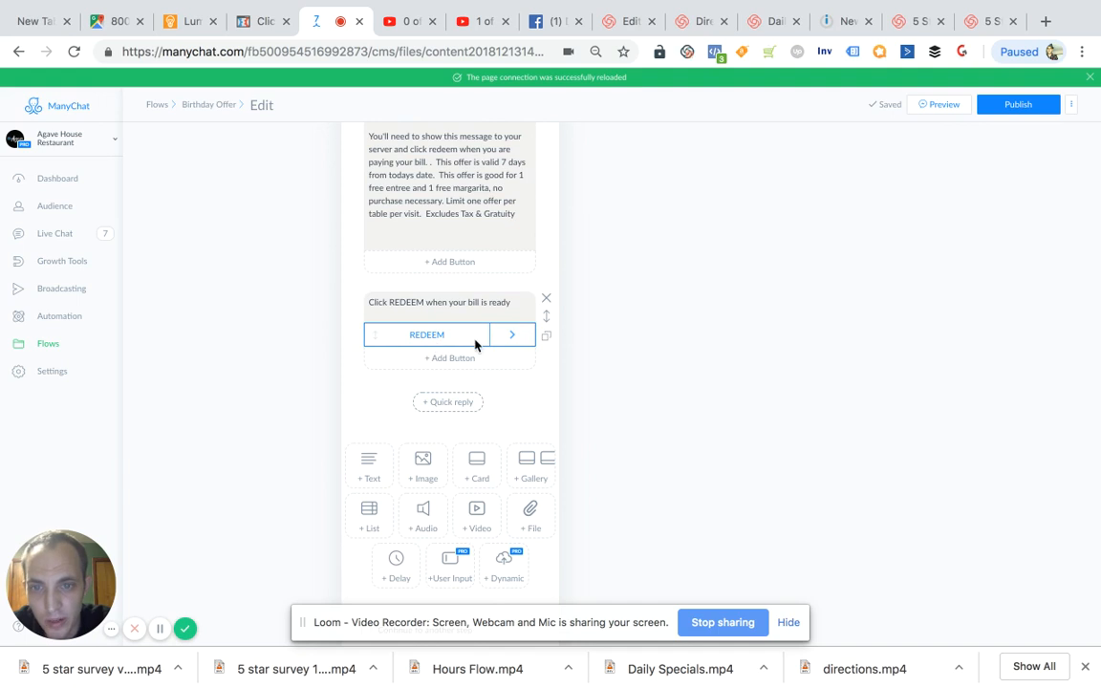
click(512, 336)
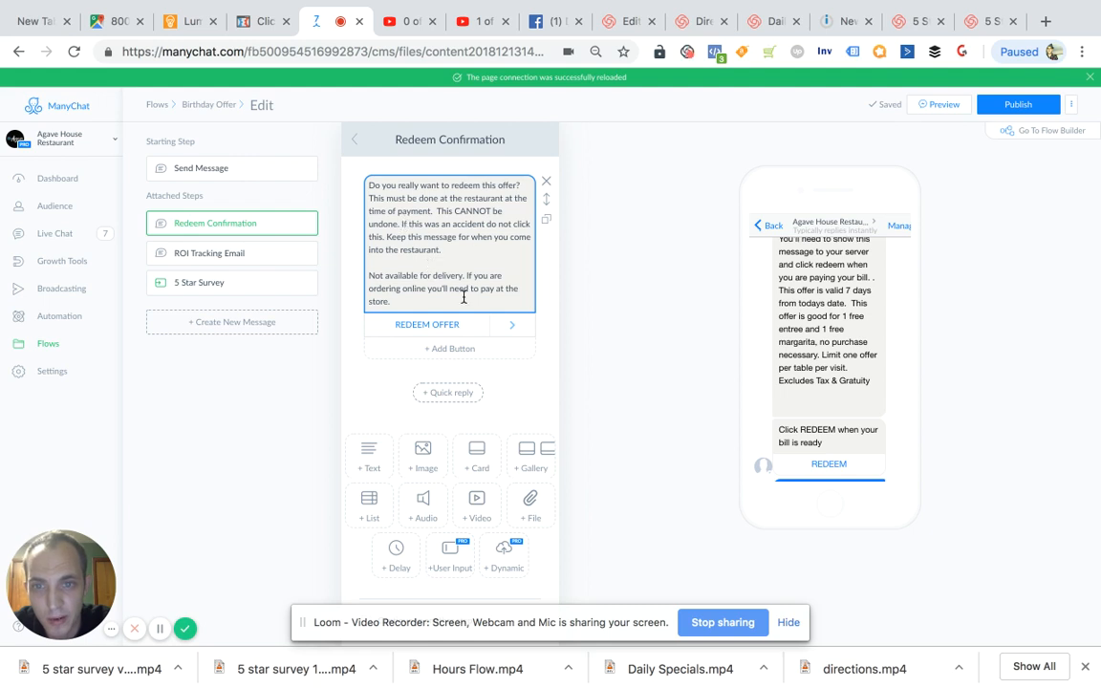
- Review the REDEEM OFFER button's additional actions, covering the sequence it unsubscribes from and the tag it adds
click(435, 326)
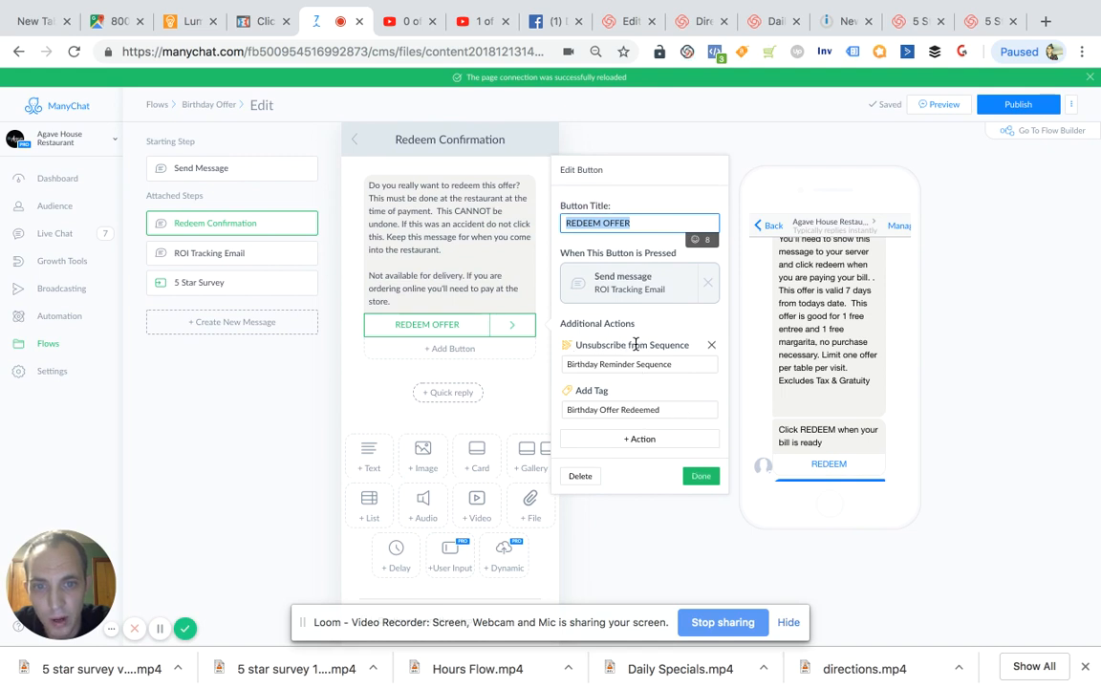
drag(577, 366, 643, 368)
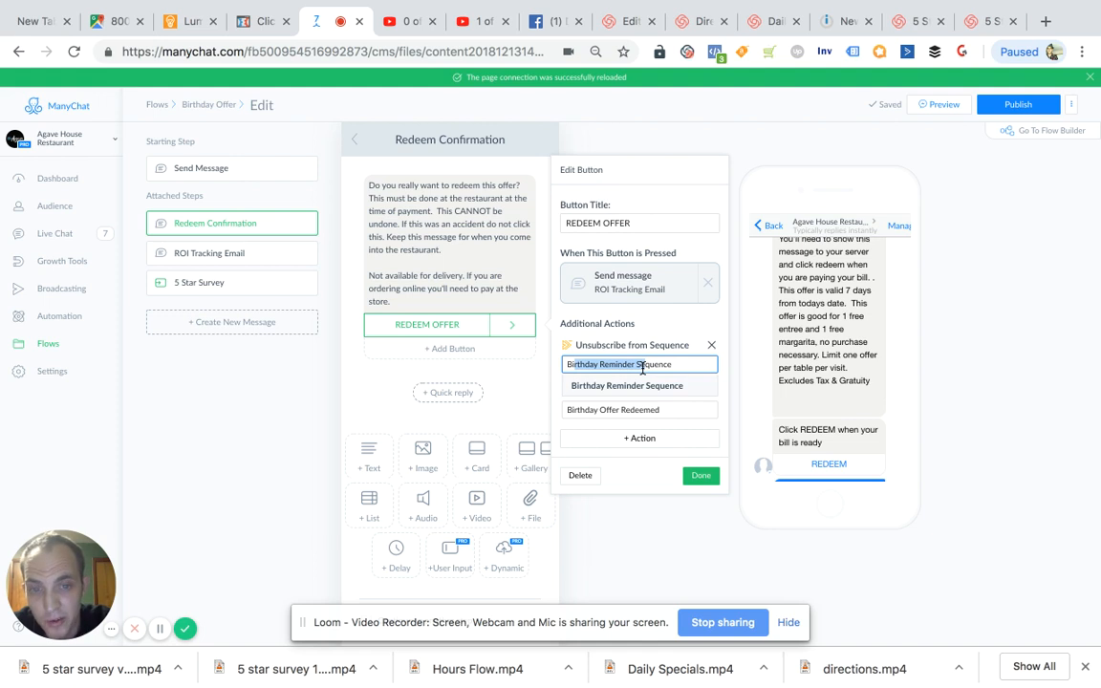
click(672, 318)
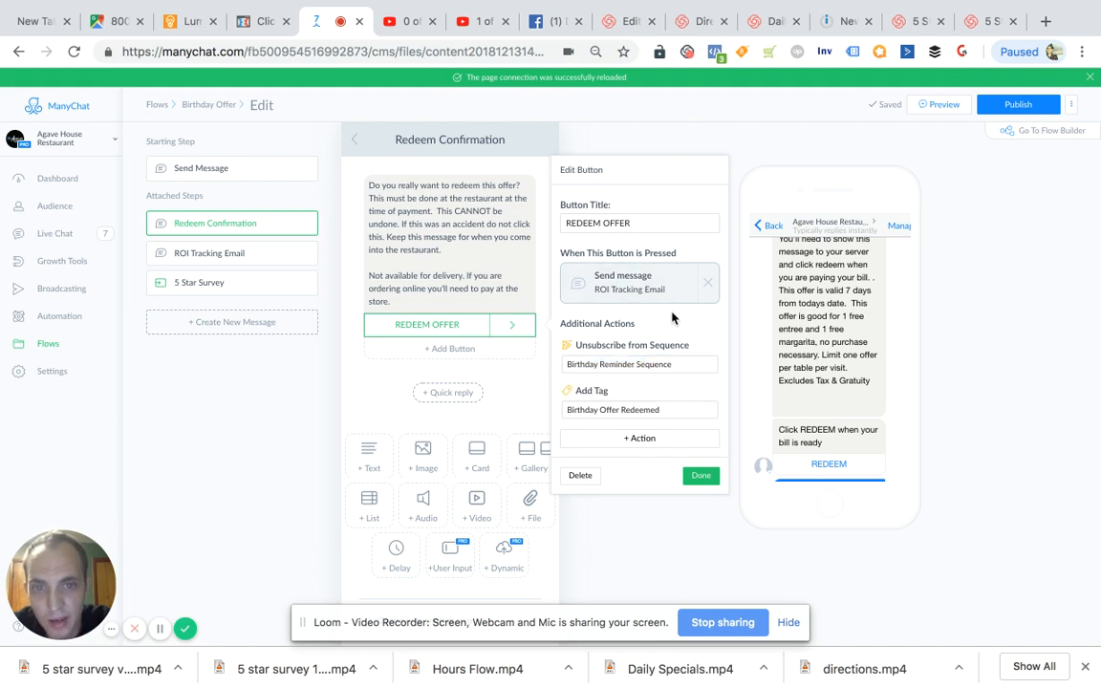
drag(599, 410, 655, 410)
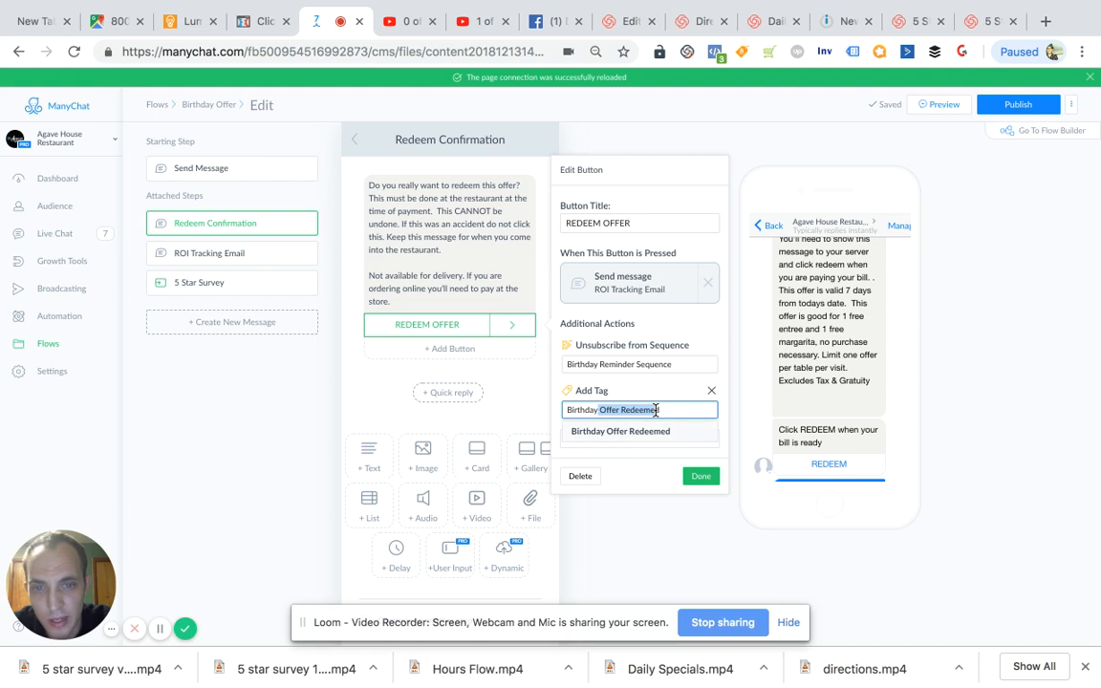
click(698, 476)
- Open the ROI Tracking Email step and look over its question and the follow-on flow it continues to
click(243, 254)
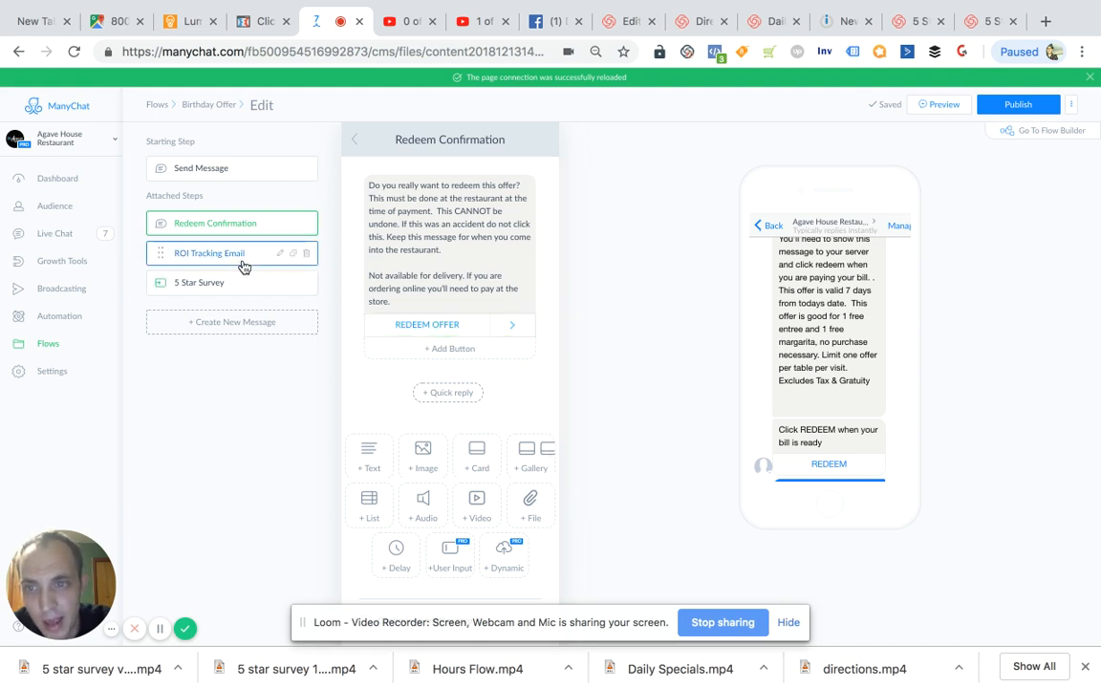
scroll(474, 319, down, 1)
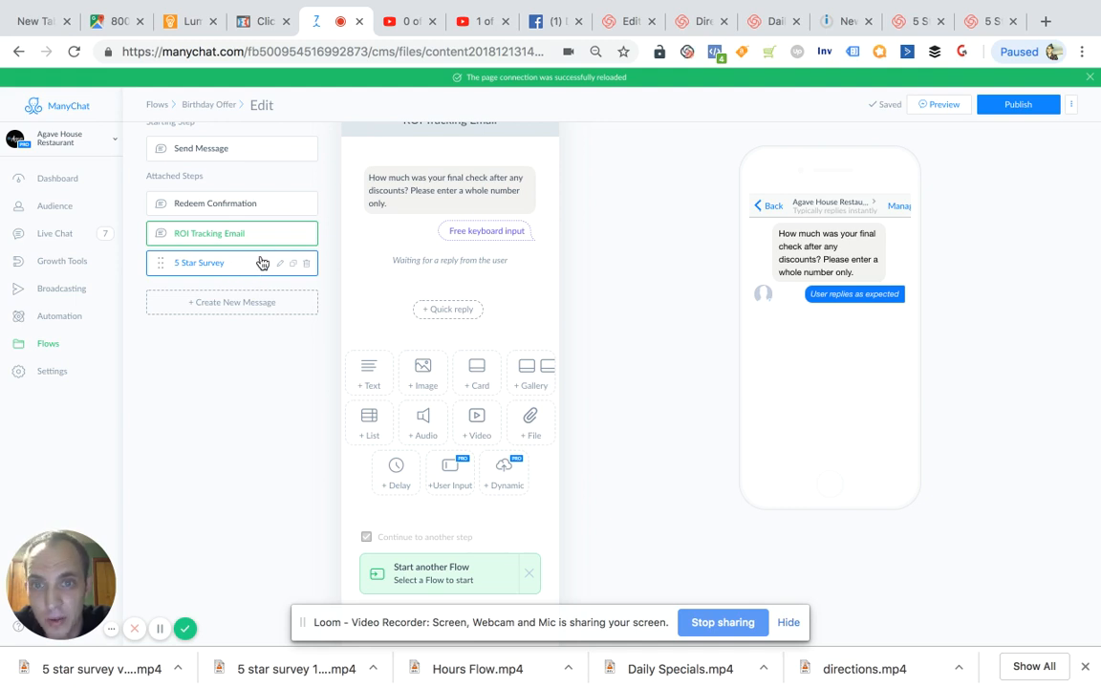
scroll(423, 383, up, 1)
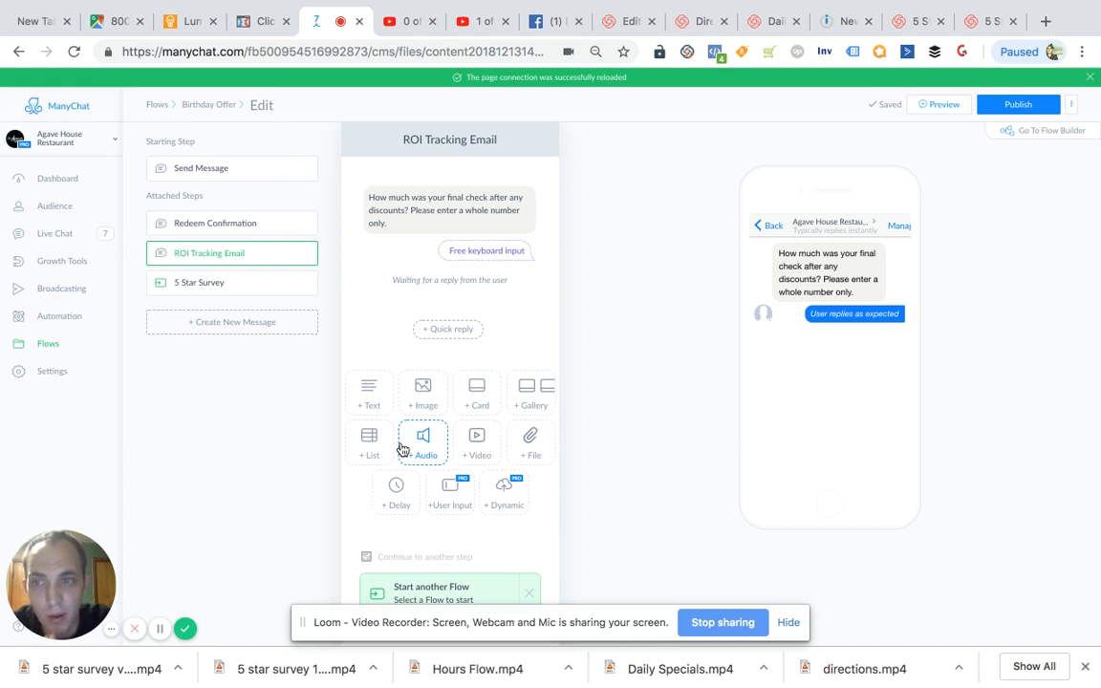
- Add "b-day" to the keywords of the automation rule that sends the Birthday Offer and save the rule
click(68, 277)
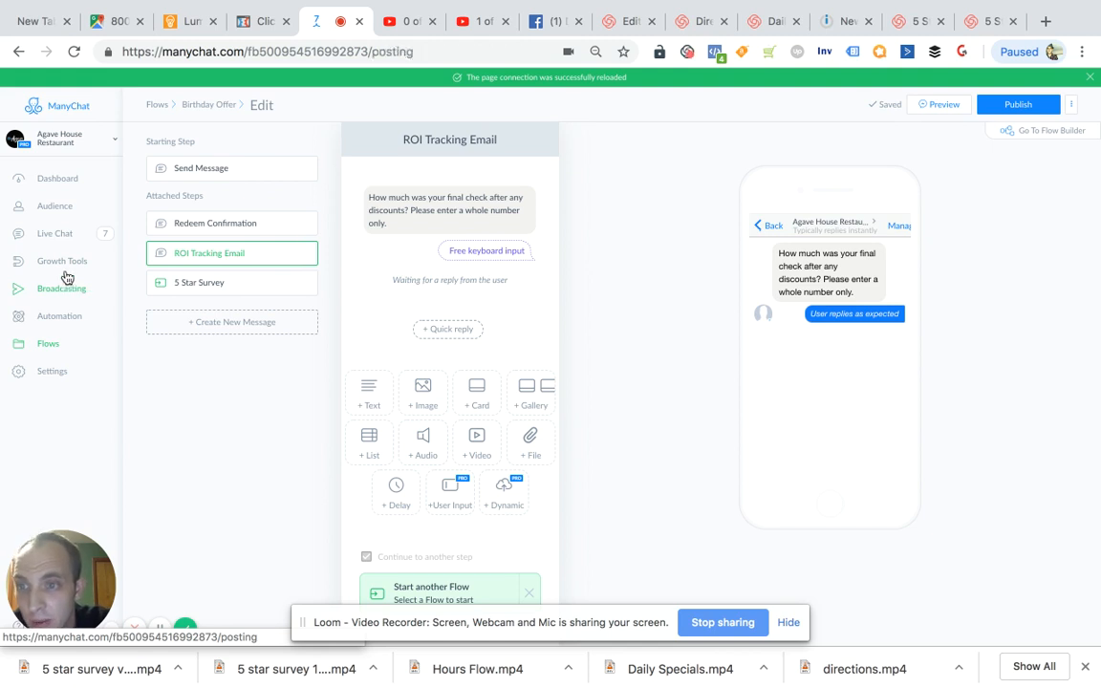
click(58, 271)
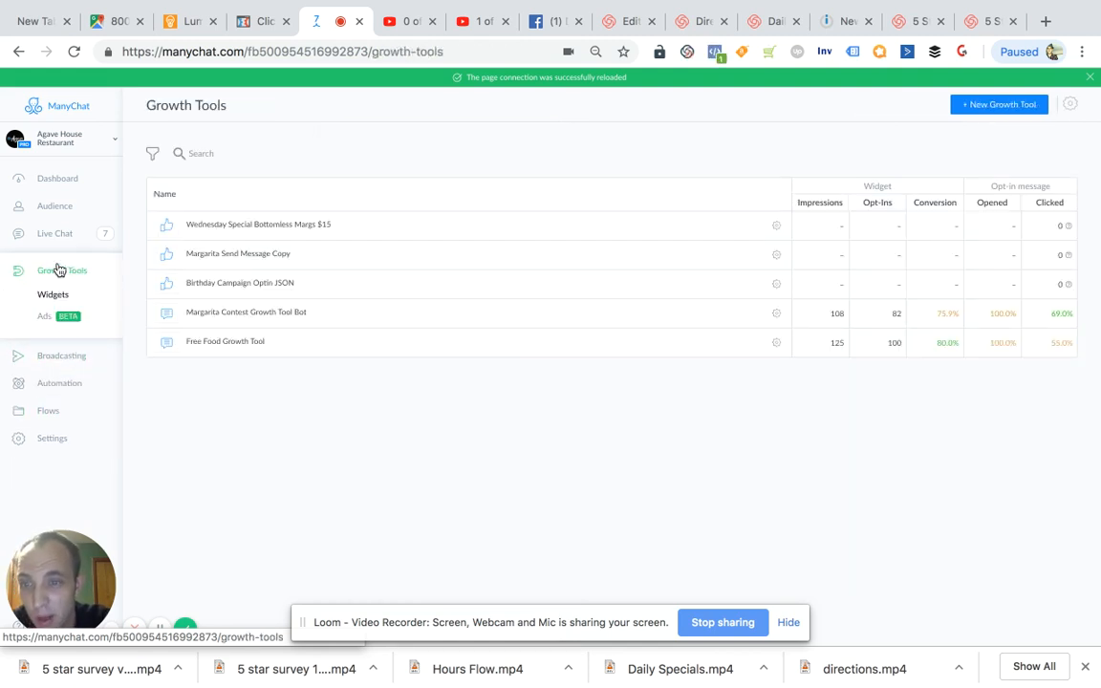
click(66, 385)
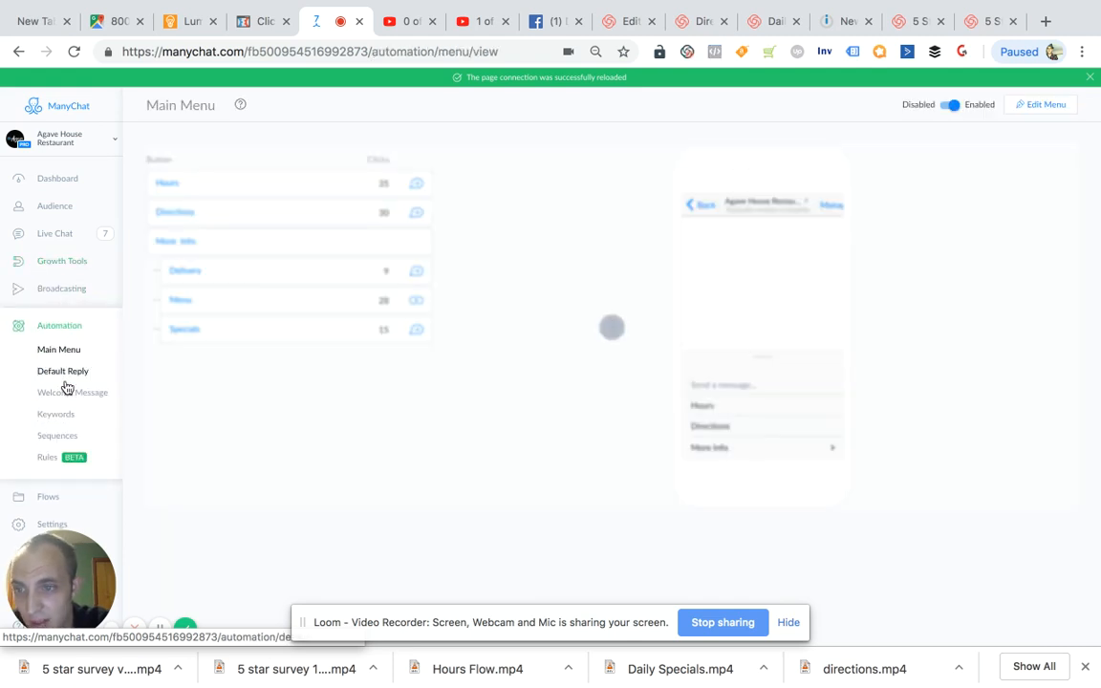
click(67, 413)
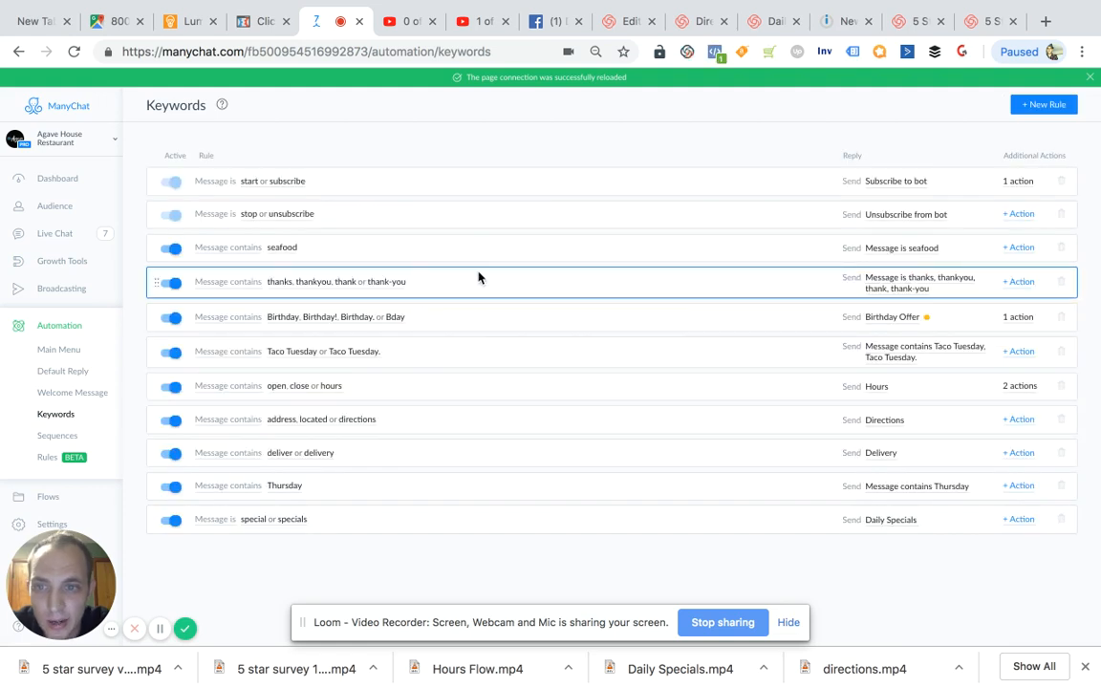
click(319, 317)
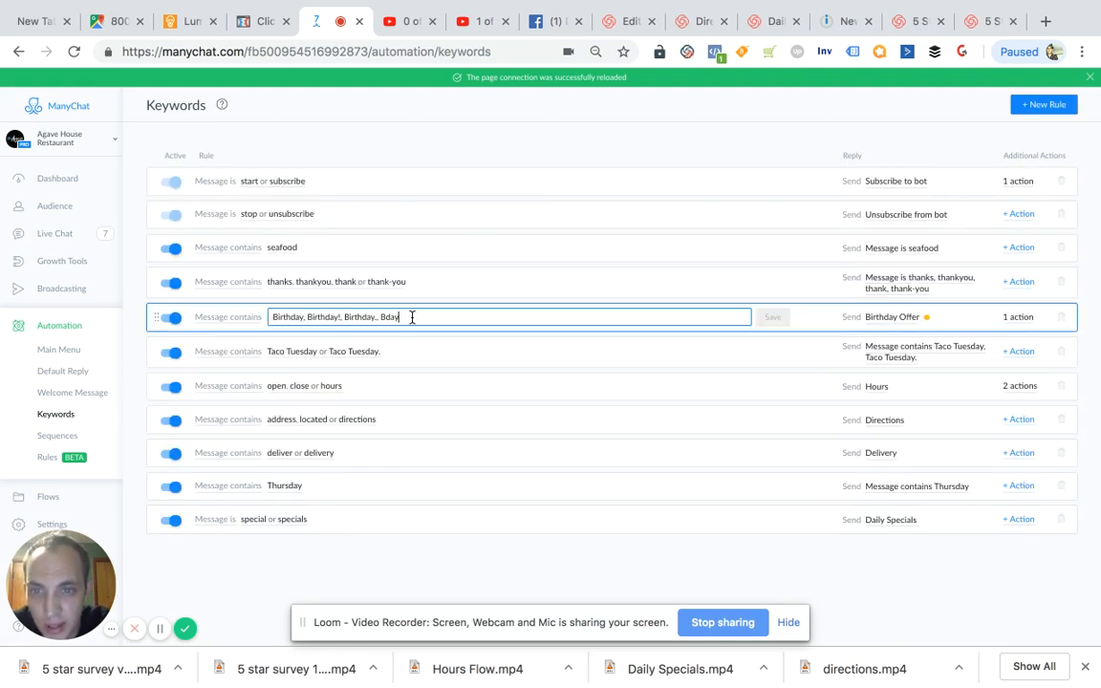
text(, b-day)
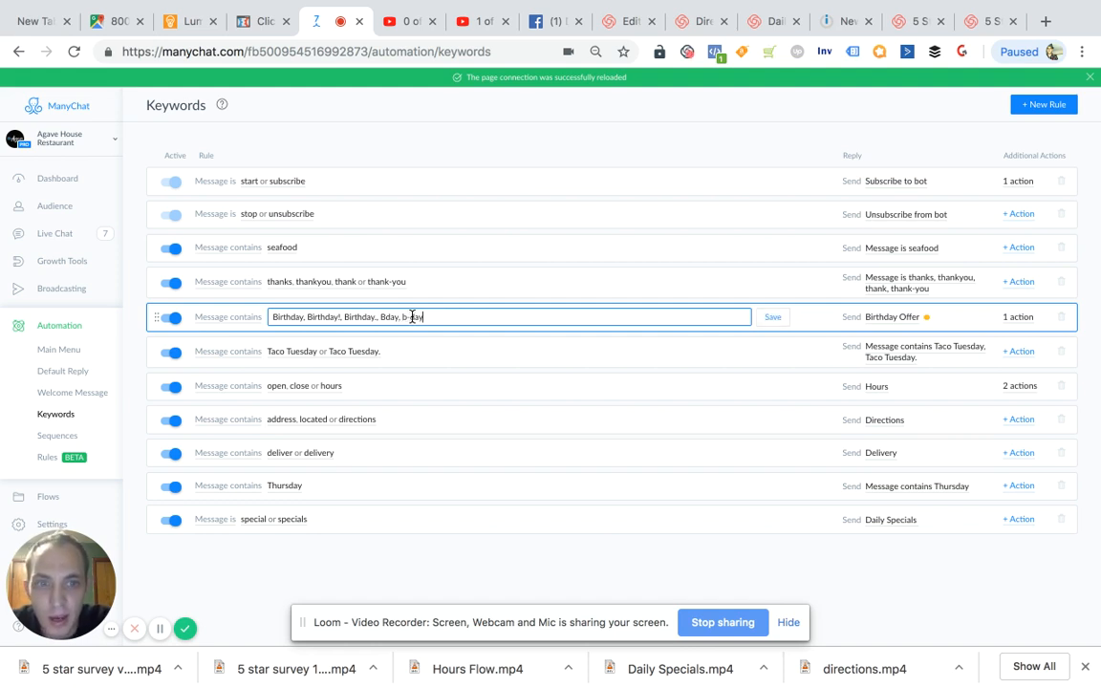
click(767, 319)
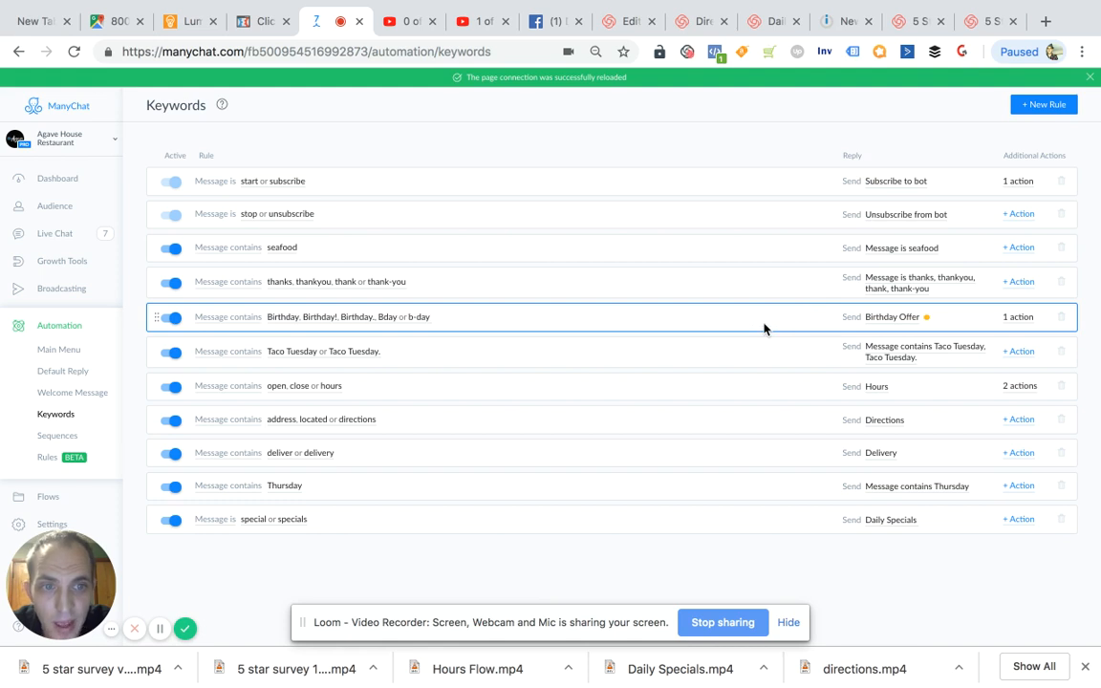
- Check the birthday keyword rule's sequence subscription action, and publish the edited Birthday Offer flow it sends
click(1017, 317)
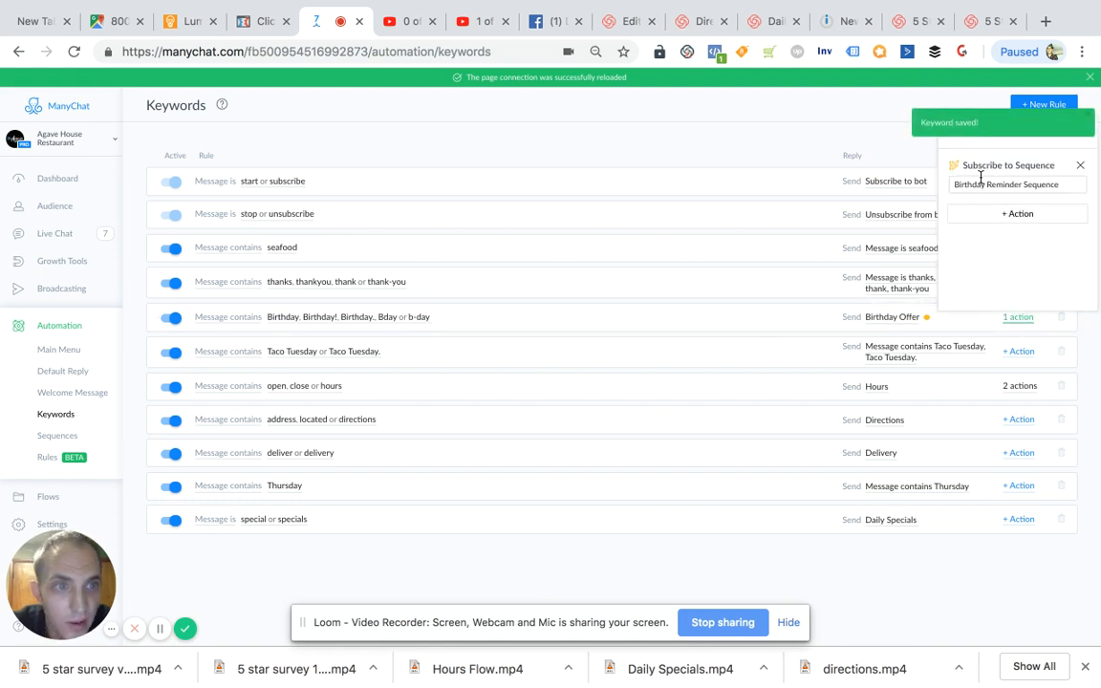
drag(968, 184, 1060, 185)
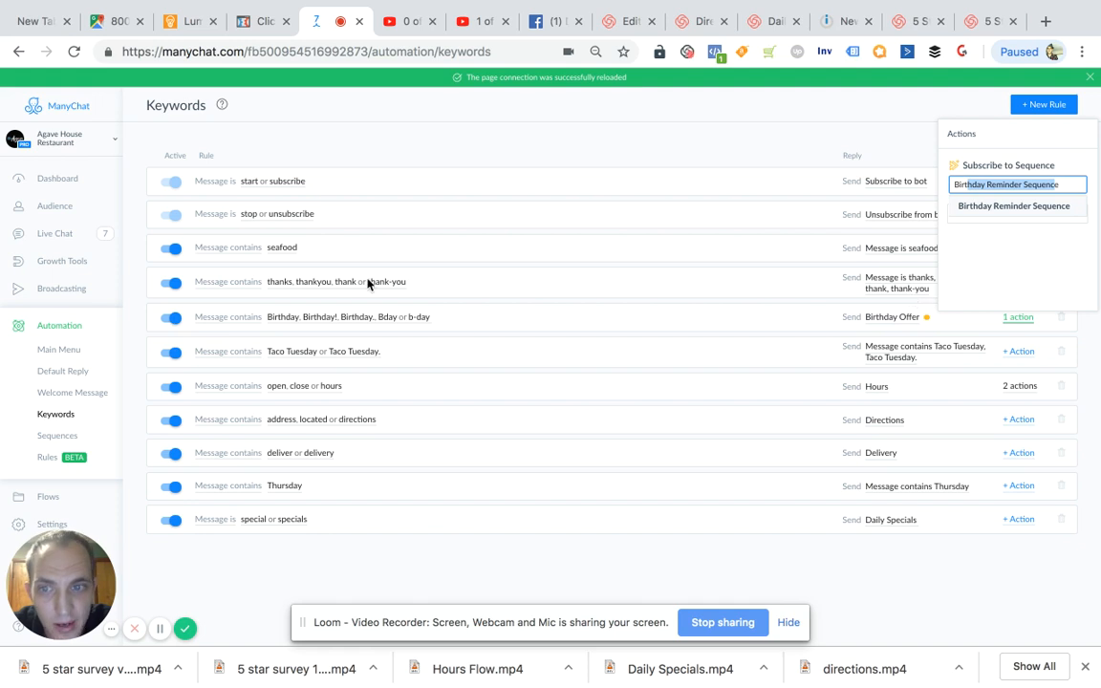
click(894, 325)
click(887, 323)
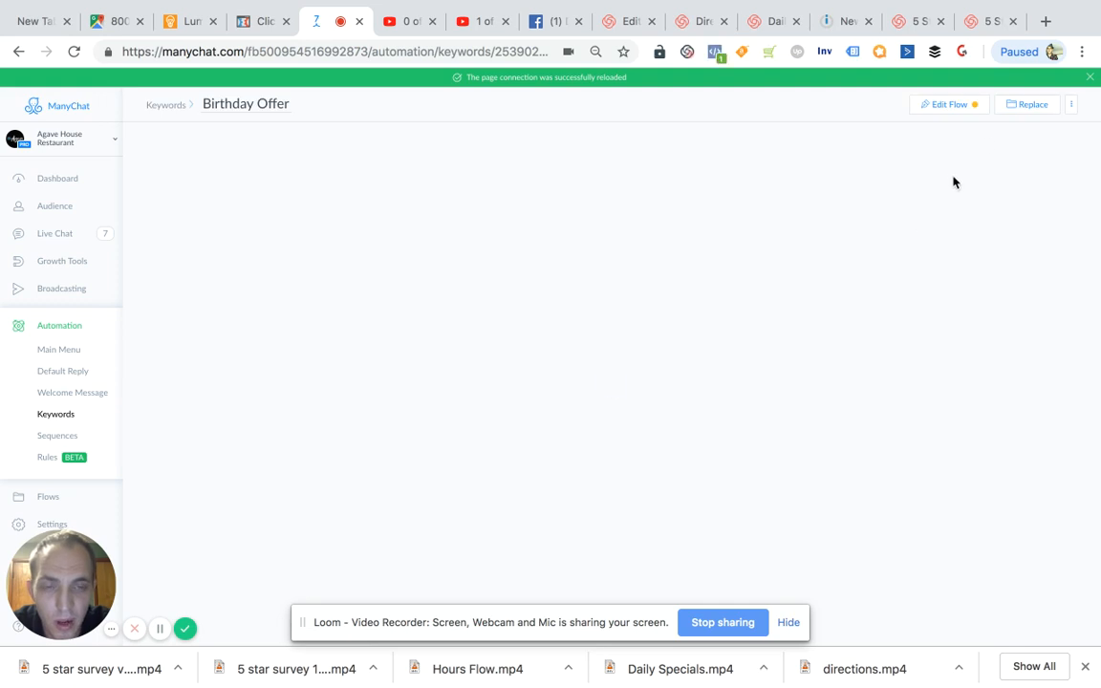
click(960, 107)
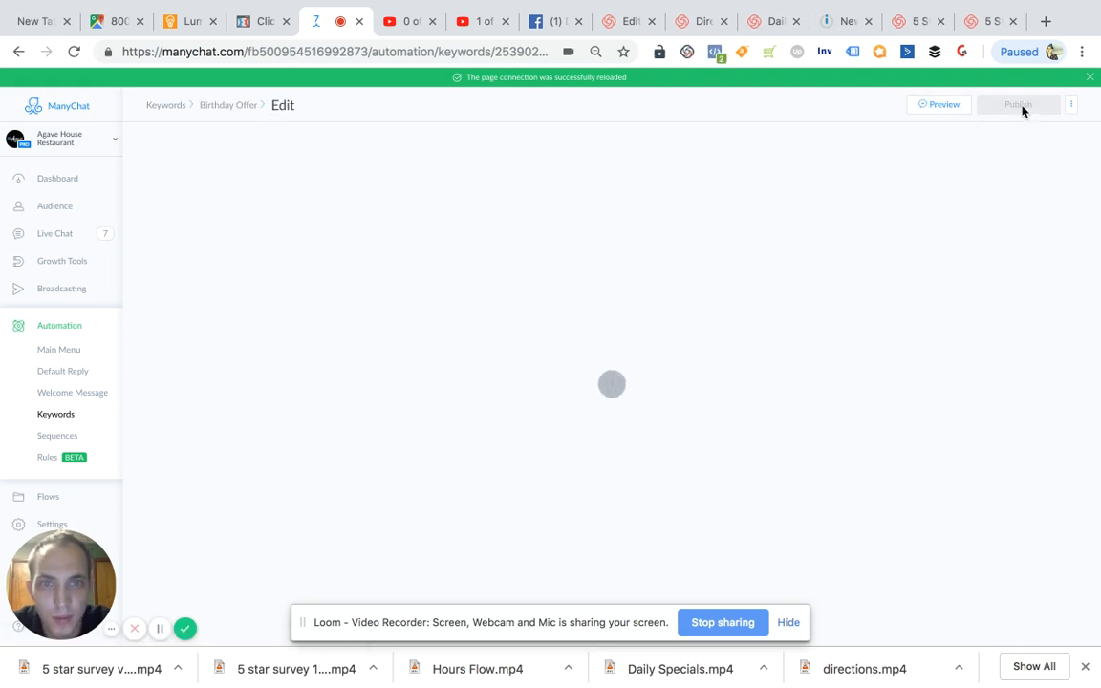
click(1019, 107)
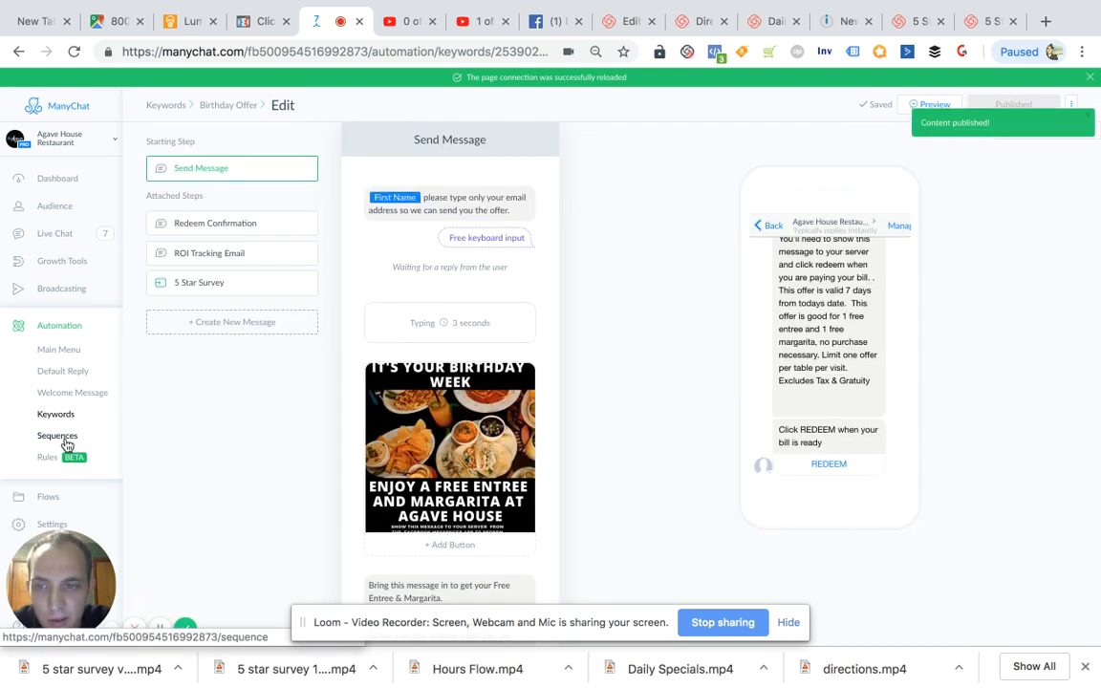
- Deactivate the Private Event Offer message in the Birthday Reminder Sequence
click(58, 436)
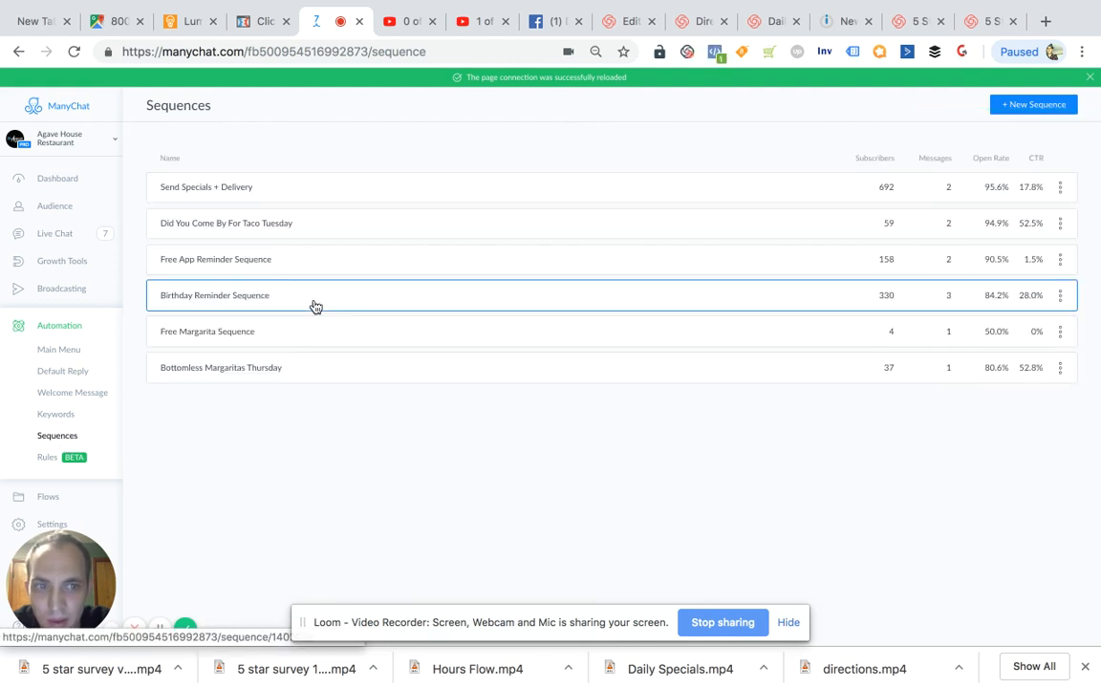
click(315, 306)
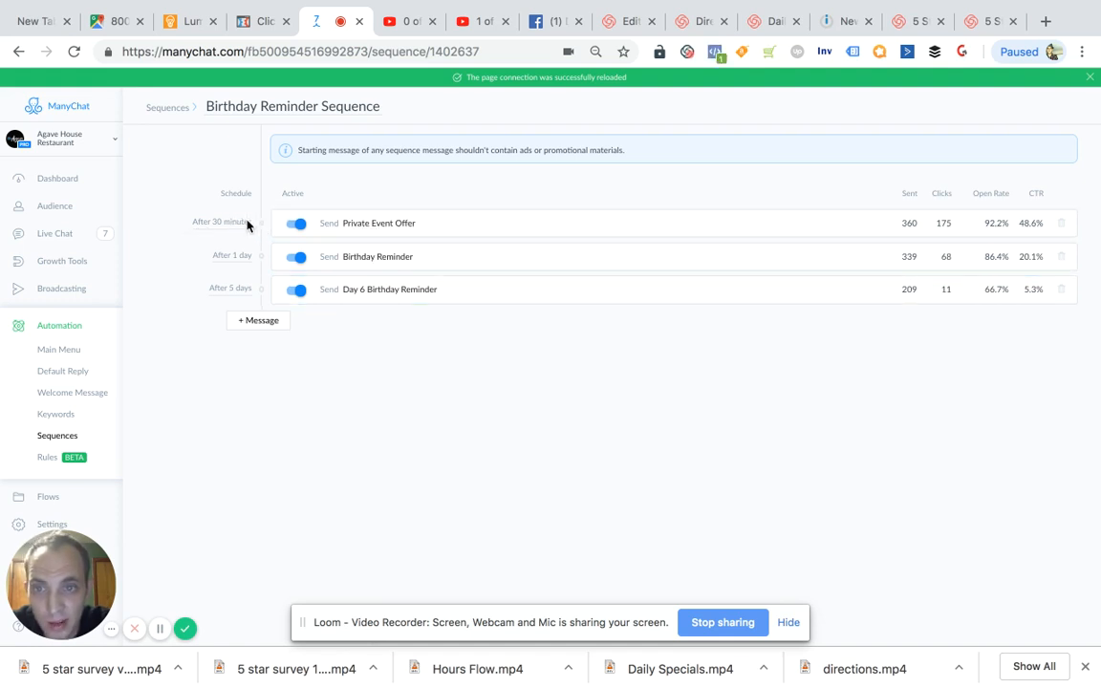
click(295, 229)
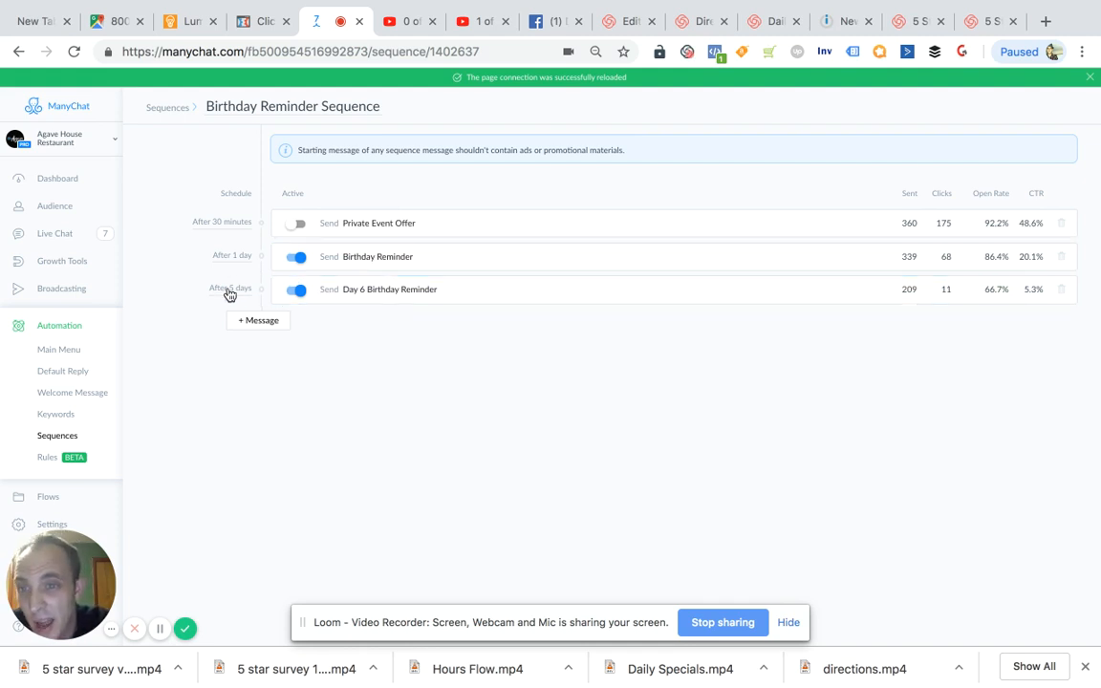
- Read the sequence's Birthday Reminder and Day 6 Birthday Reminder messages, including the latter's attached "See you soon." step
click(390, 258)
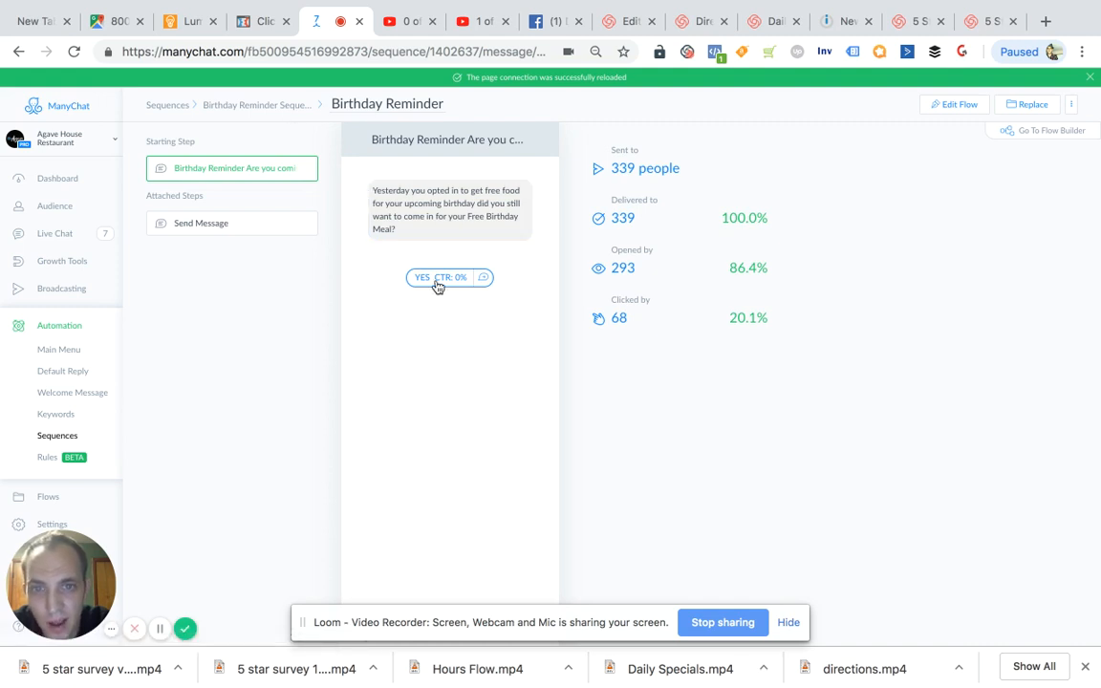
click(272, 105)
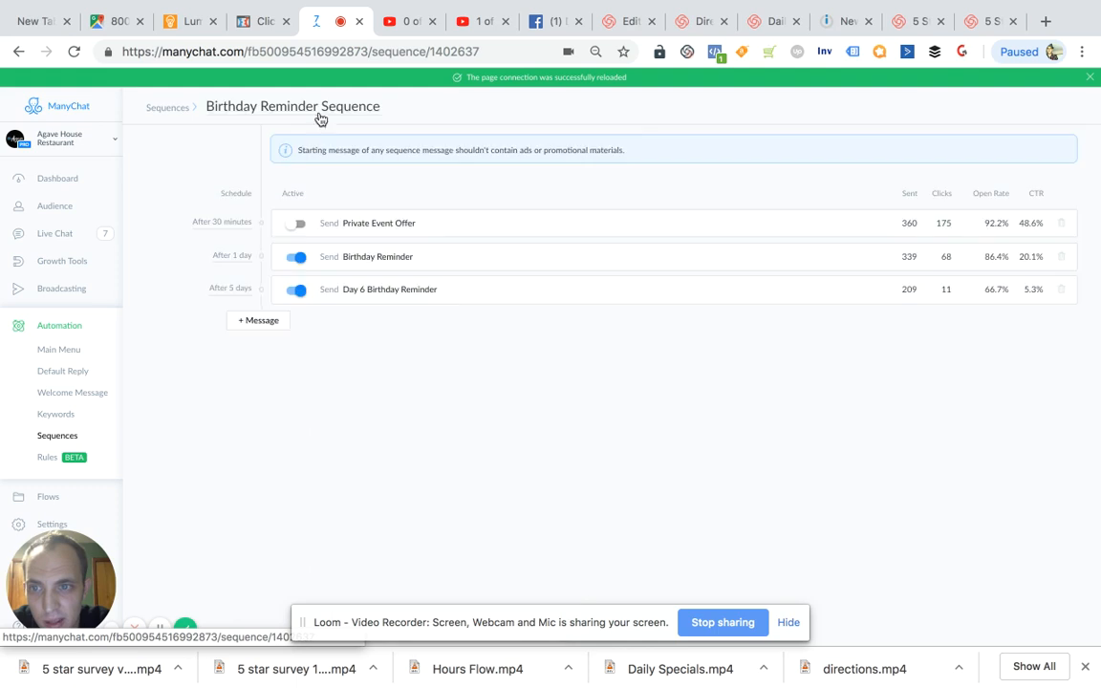
click(394, 291)
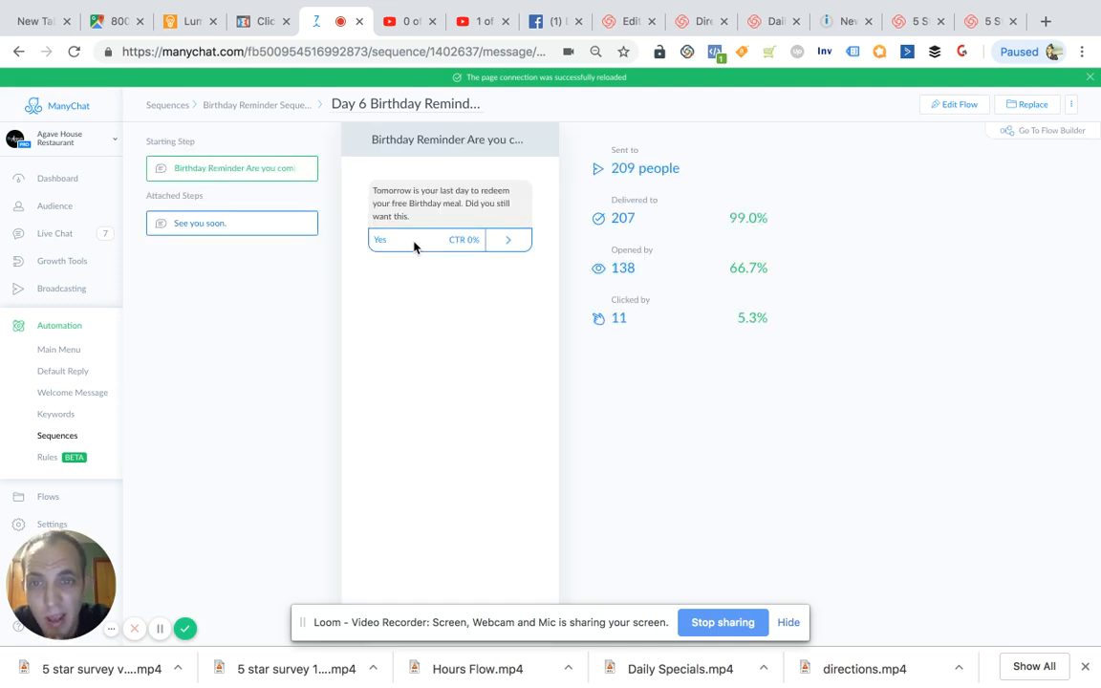
click(214, 229)
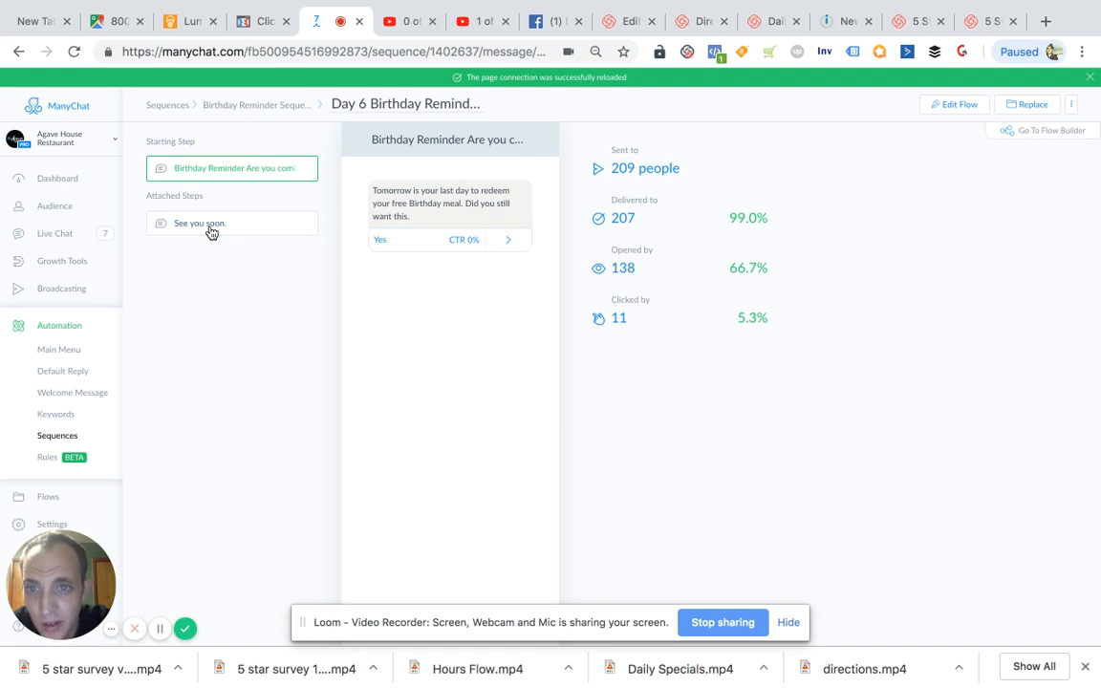